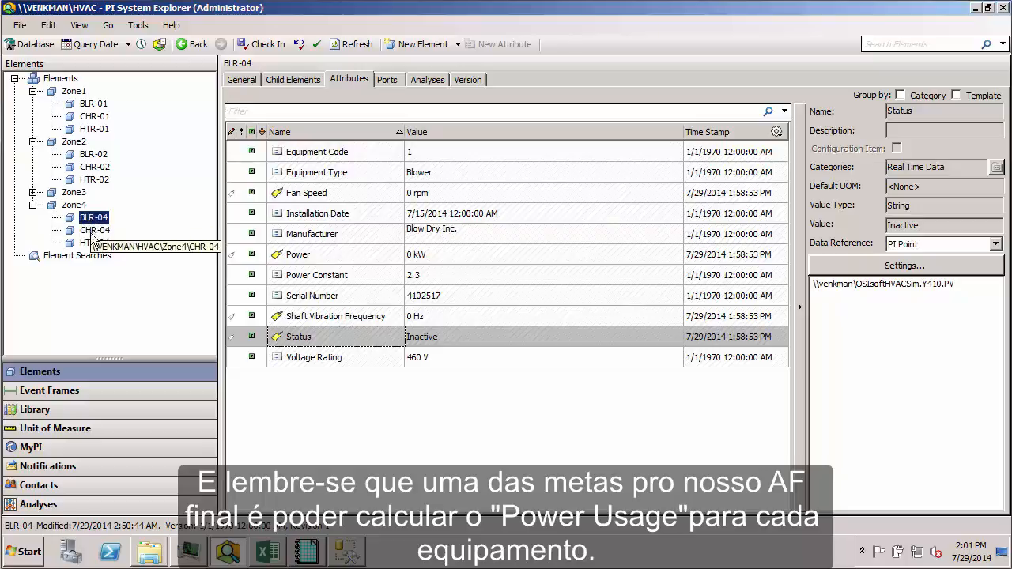
# Step: Review the attributes of the Zone4, Zone3, Zone2 and Zone1 elements
pyautogui.click(77, 206)
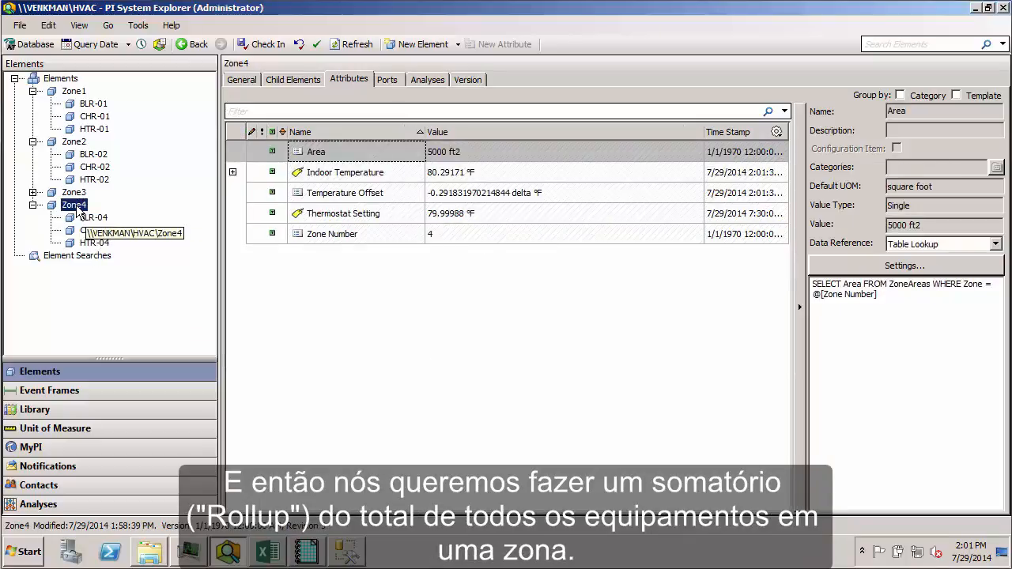
pyautogui.click(75, 192)
pyautogui.click(75, 142)
pyautogui.click(75, 92)
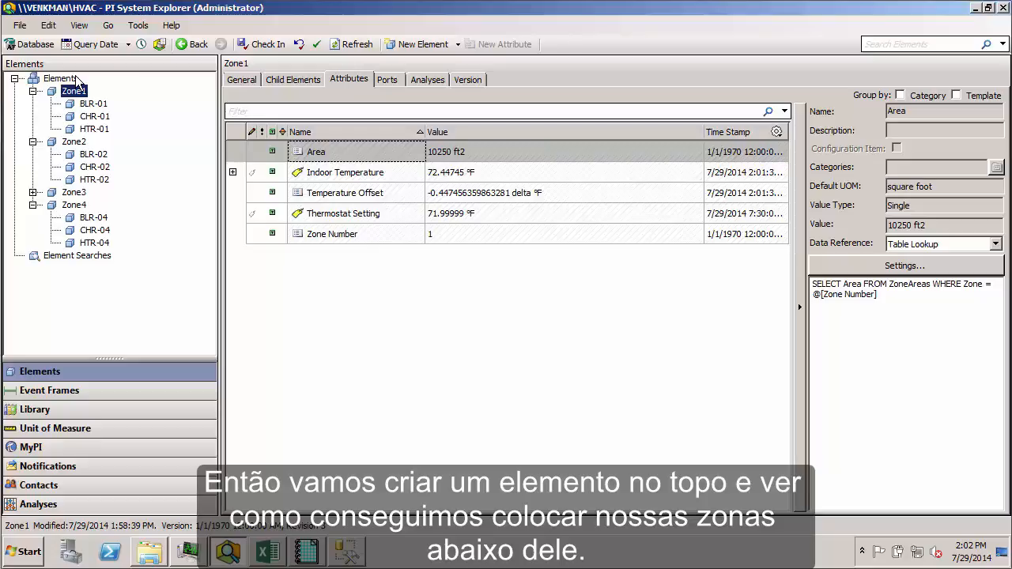
# Step: Create a top-level element without a template, name it OSIsoft Research Lab, and check it in
pyautogui.rightClick(67, 80)
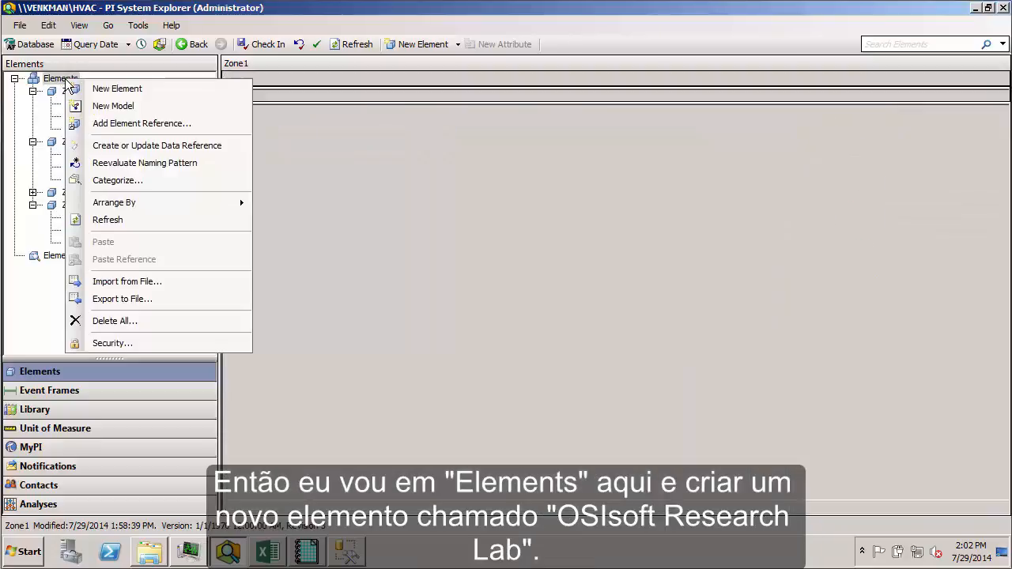
pyautogui.click(116, 88)
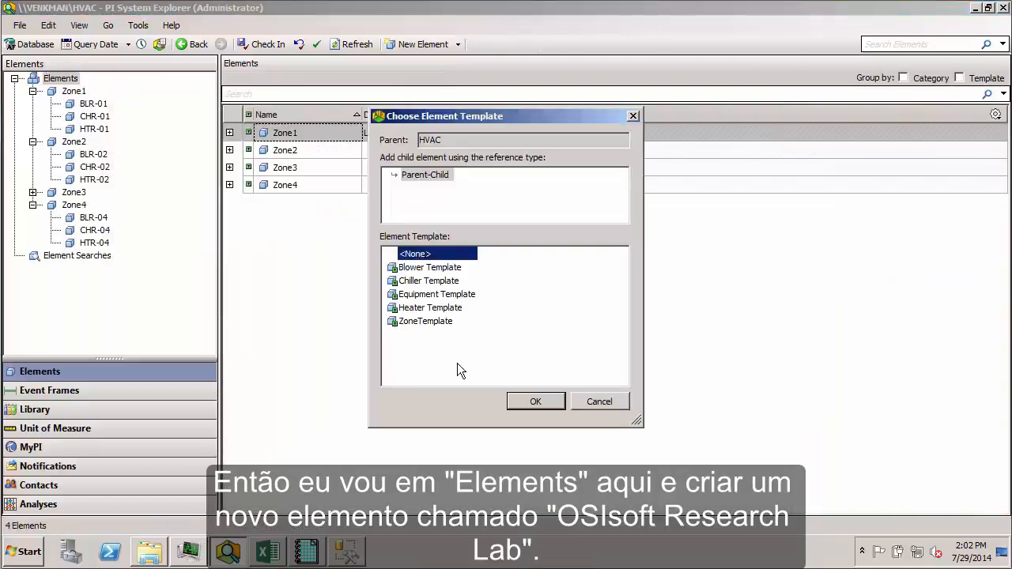
pyautogui.click(533, 401)
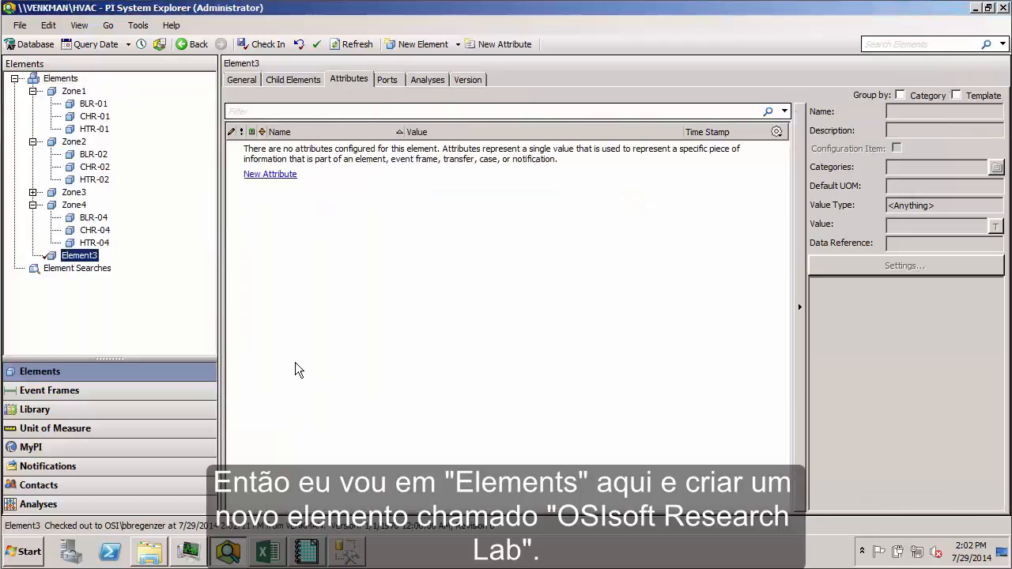
pyautogui.click(242, 79)
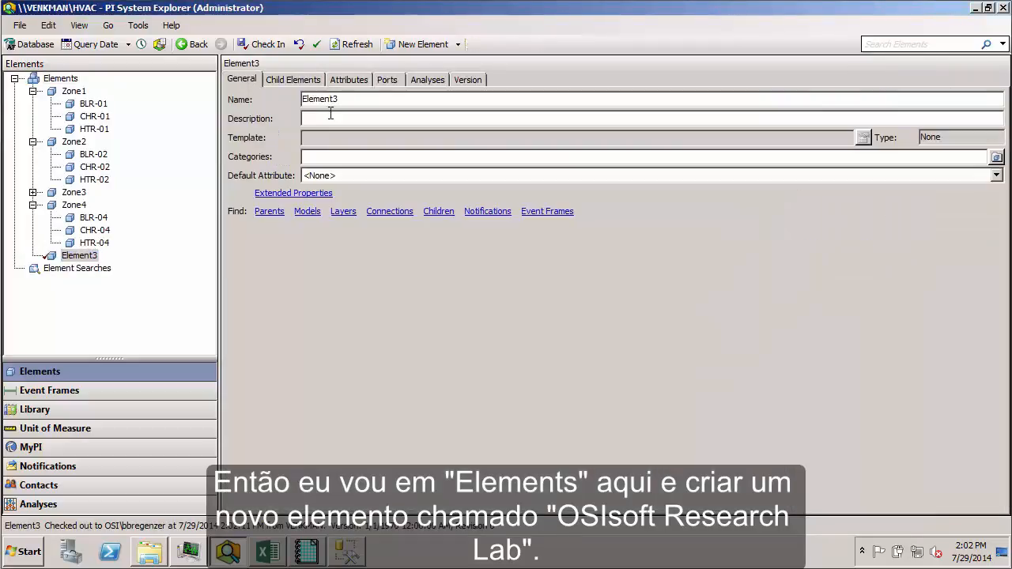
pyautogui.moveTo(350, 99); pyautogui.dragTo(291, 97)
pyautogui.write('OSIsoft Researc')
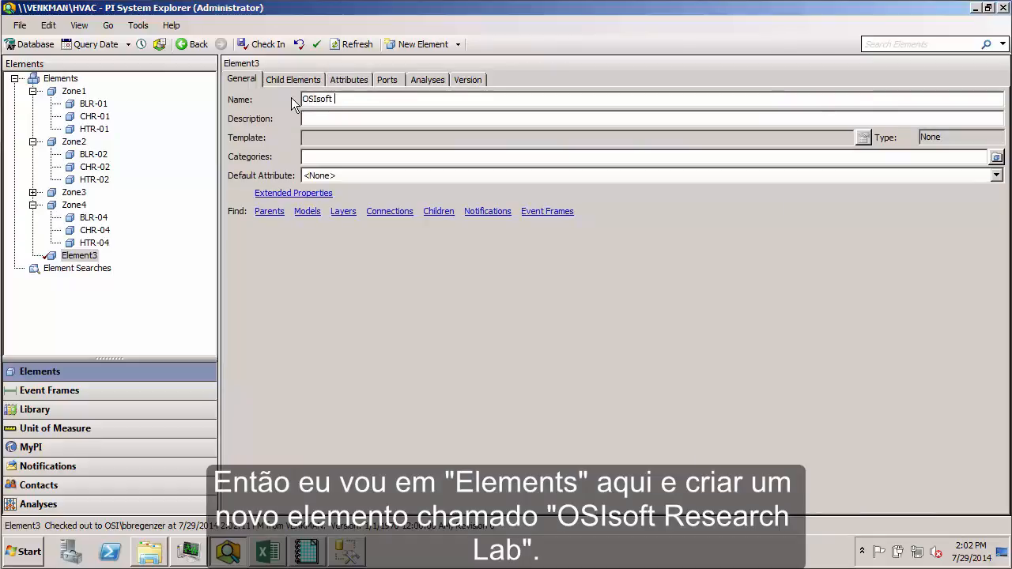
pyautogui.write('h Lab')
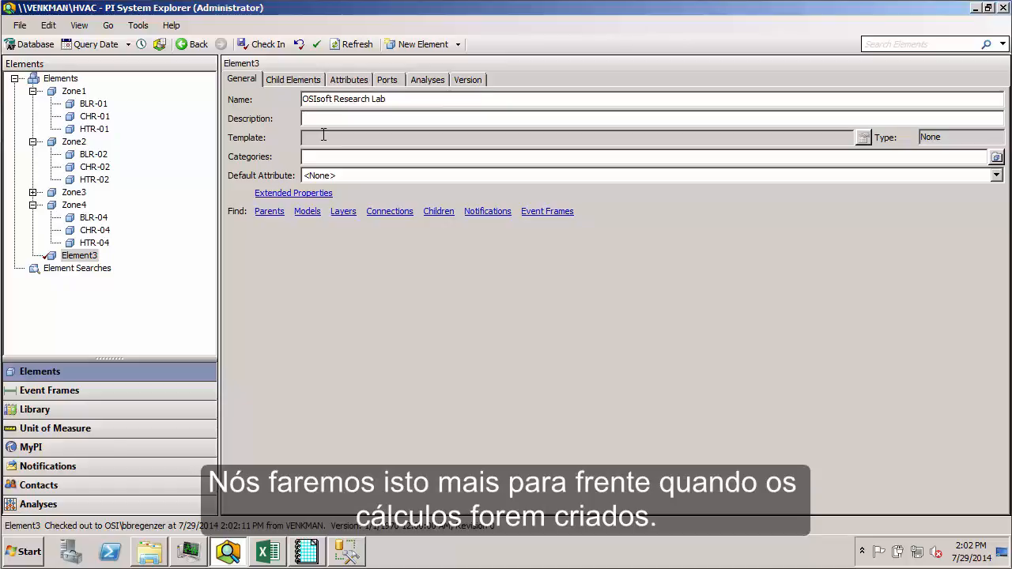
pyautogui.click(257, 48)
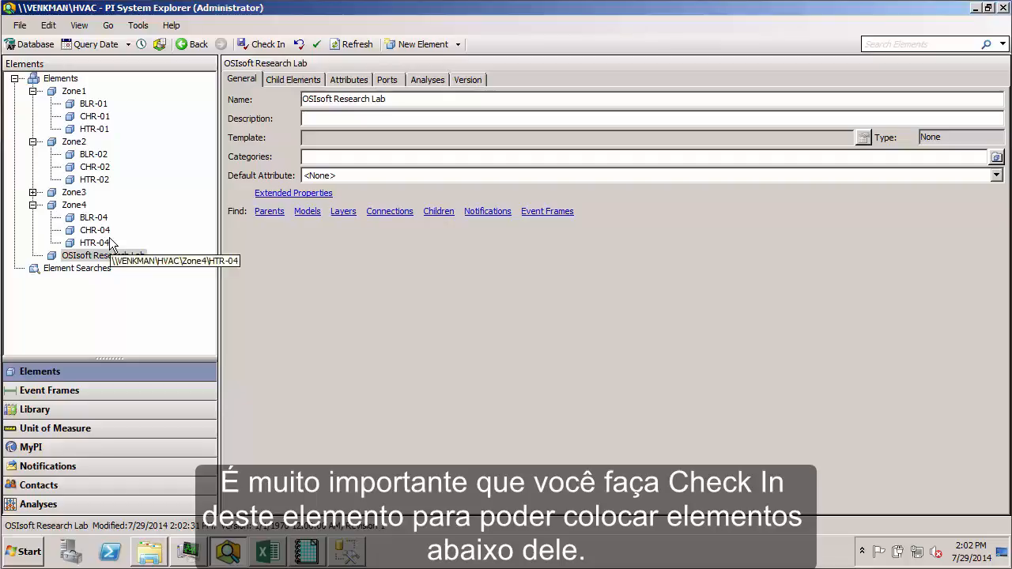
pyautogui.click(132, 262)
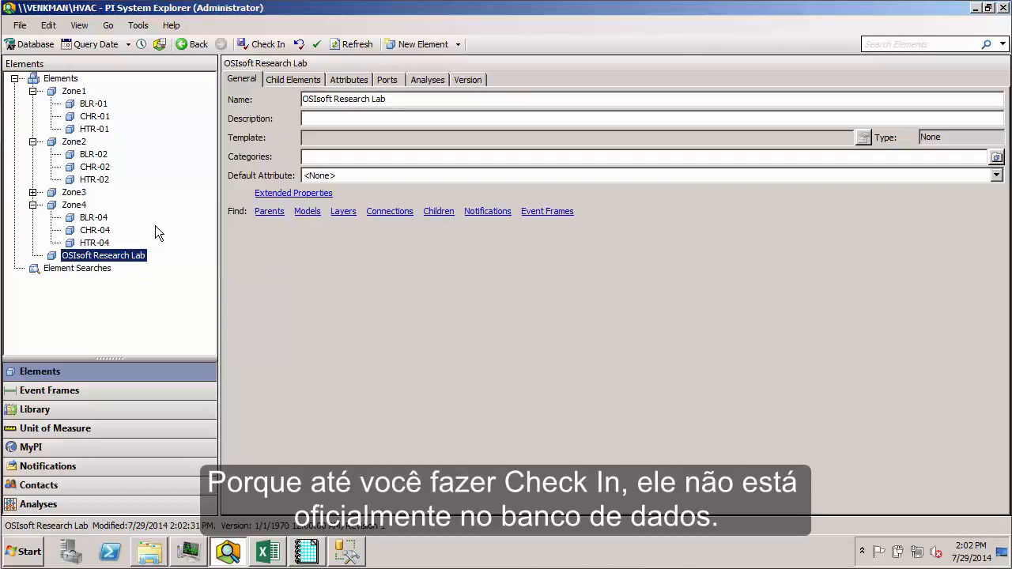
pyautogui.click(83, 206)
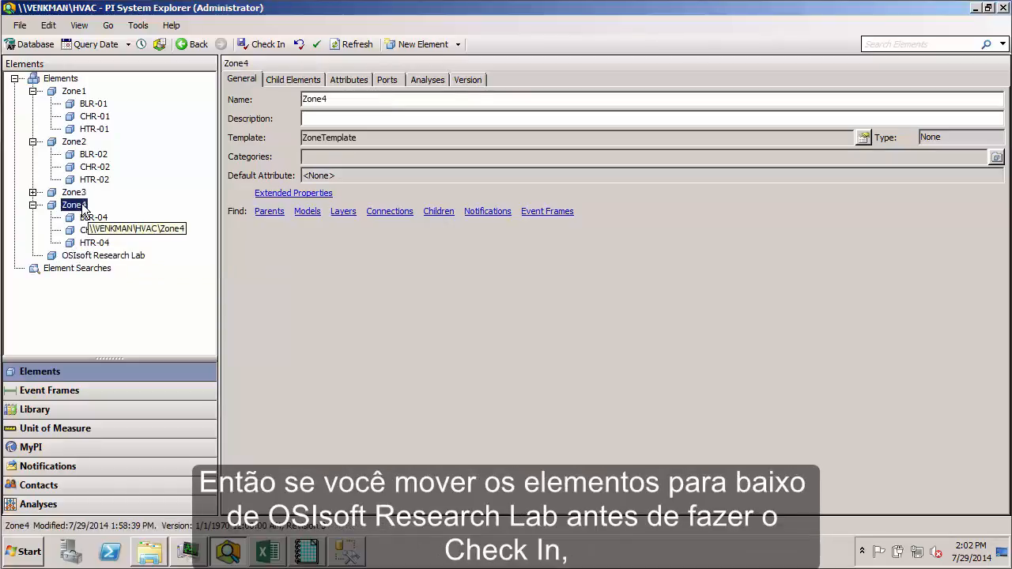
pyautogui.click(124, 258)
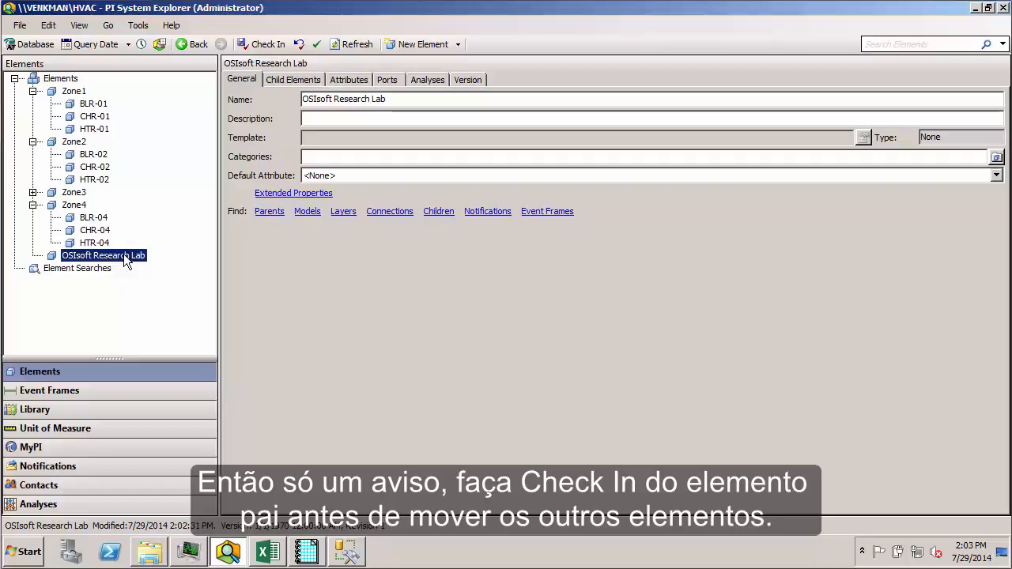
# Step: Collapse the zones and move Zone1 beneath OSIsoft Research Lab using a Parent-Child reference
pyautogui.click(33, 205)
pyautogui.click(33, 142)
pyautogui.click(33, 91)
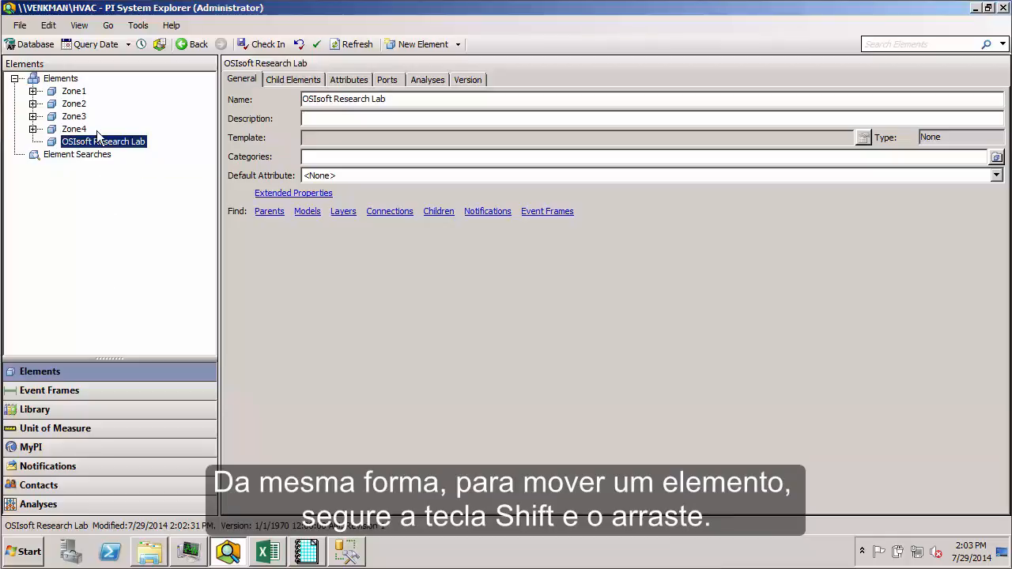
pyautogui.moveTo(58, 96); pyautogui.dragTo(86, 151)
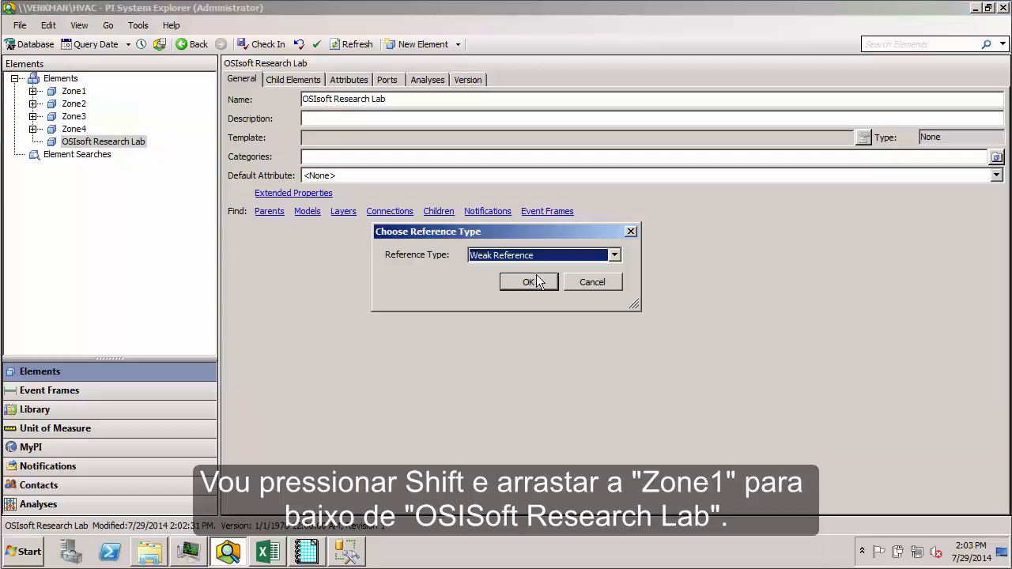
pyautogui.click(614, 255)
pyautogui.click(562, 272)
pyautogui.click(615, 256)
pyautogui.click(558, 281)
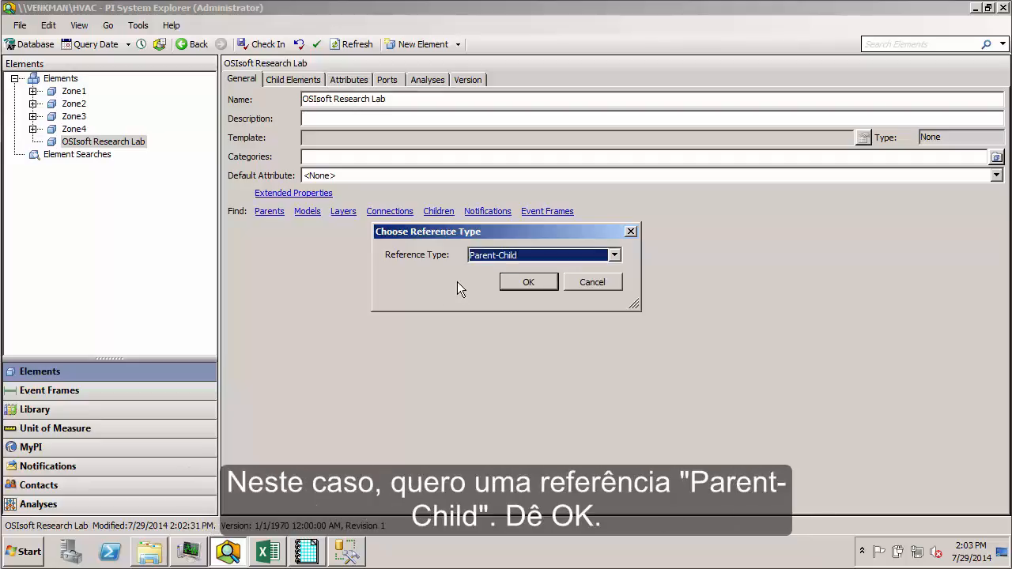
pyautogui.click(529, 283)
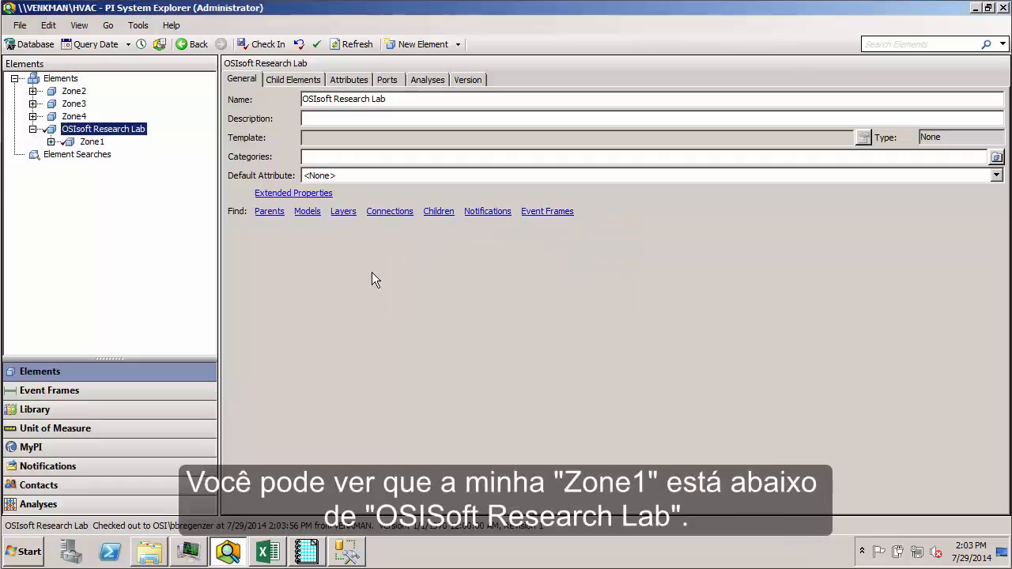
pyautogui.click(92, 141)
pyautogui.click(103, 129)
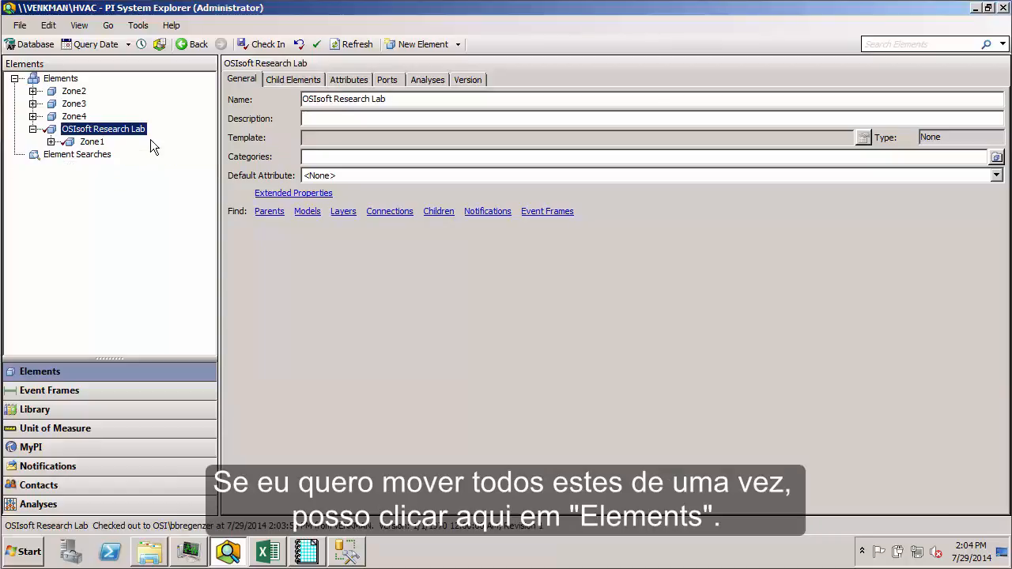
# Step: Move Zone2, Zone3 and Zone4 together beneath OSIsoft Research Lab with the Parent-Child reference type and check in the changes
pyautogui.click(63, 80)
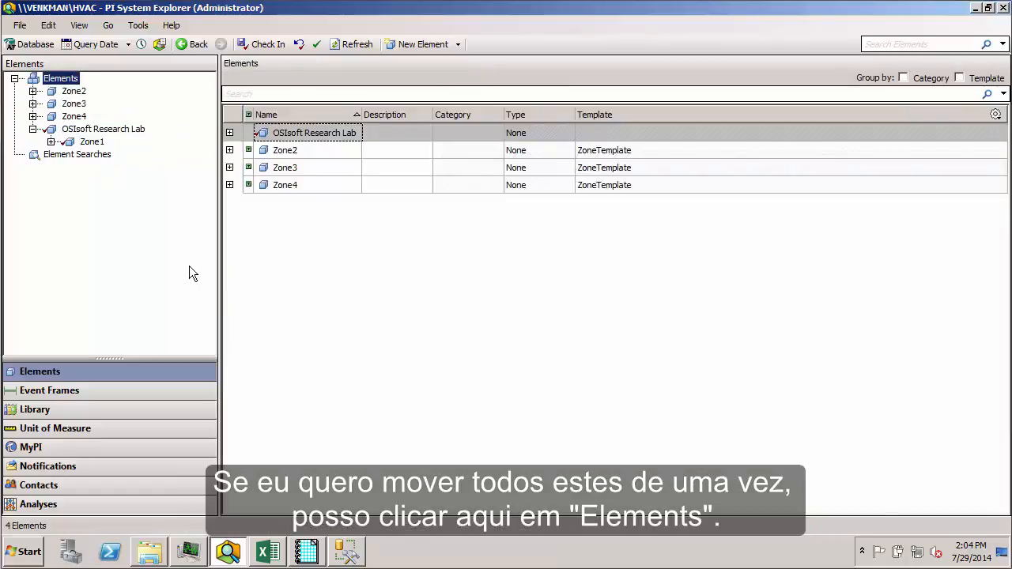
pyautogui.click(282, 151)
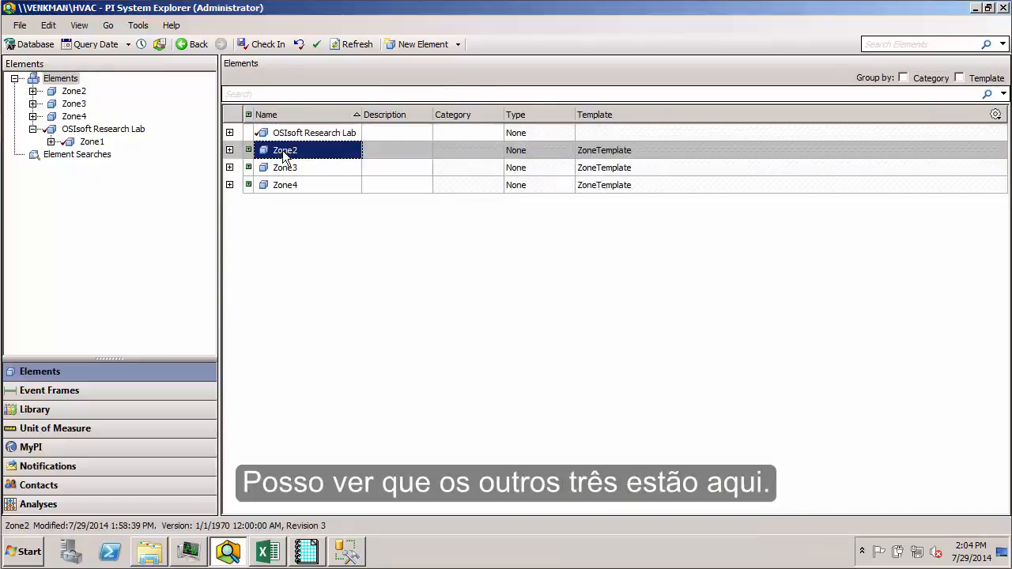
pyautogui.keyDown('shift'); pyautogui.click(283, 185); pyautogui.keyUp('shift')
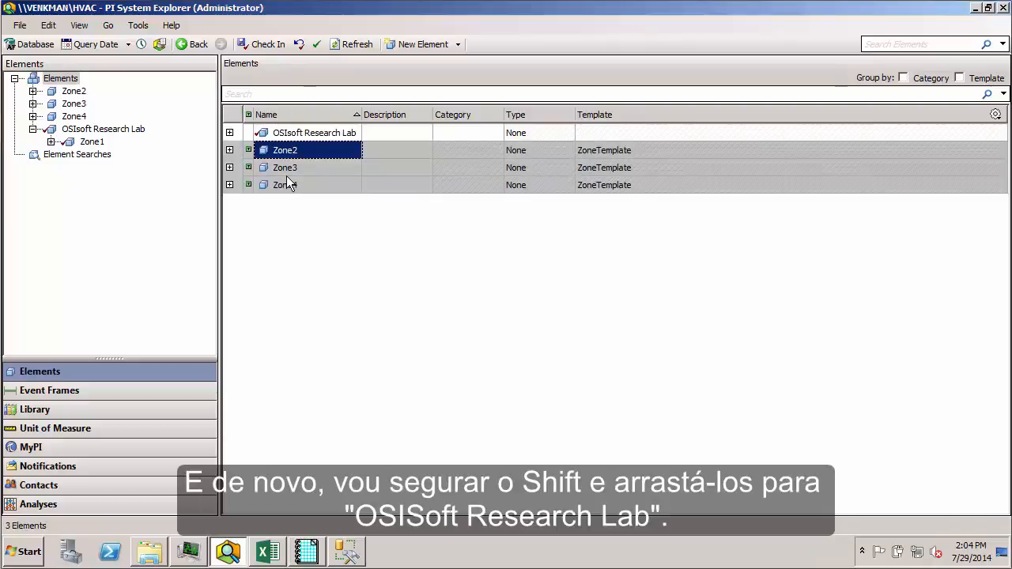
pyautogui.moveTo(288, 186); pyautogui.dragTo(117, 141)
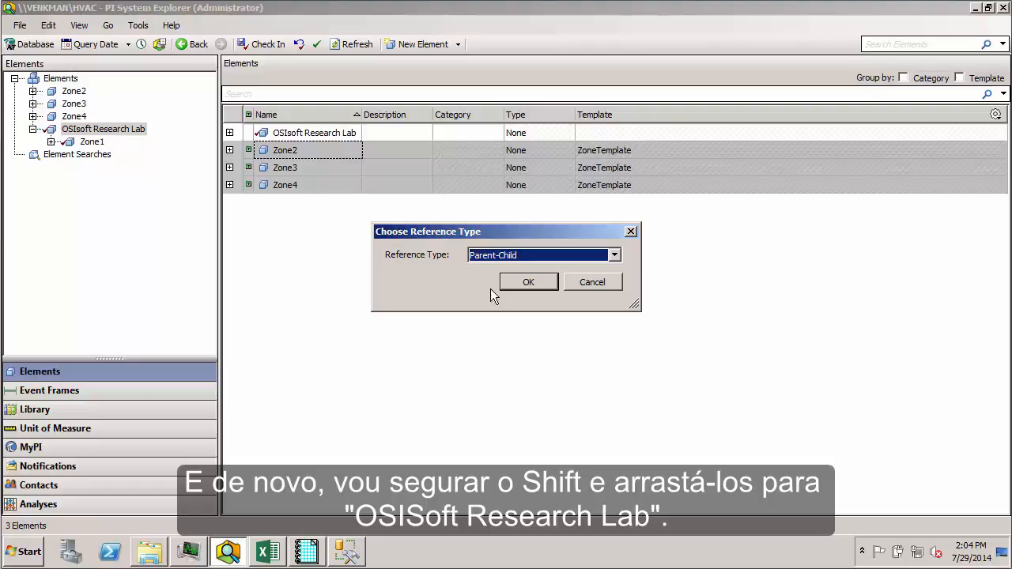
pyautogui.click(526, 283)
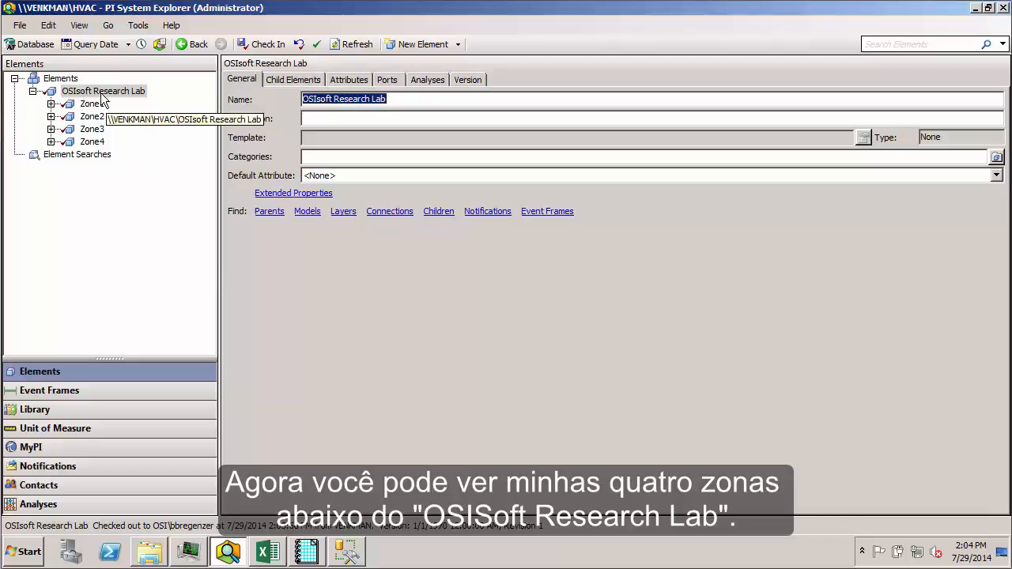
pyautogui.click(250, 46)
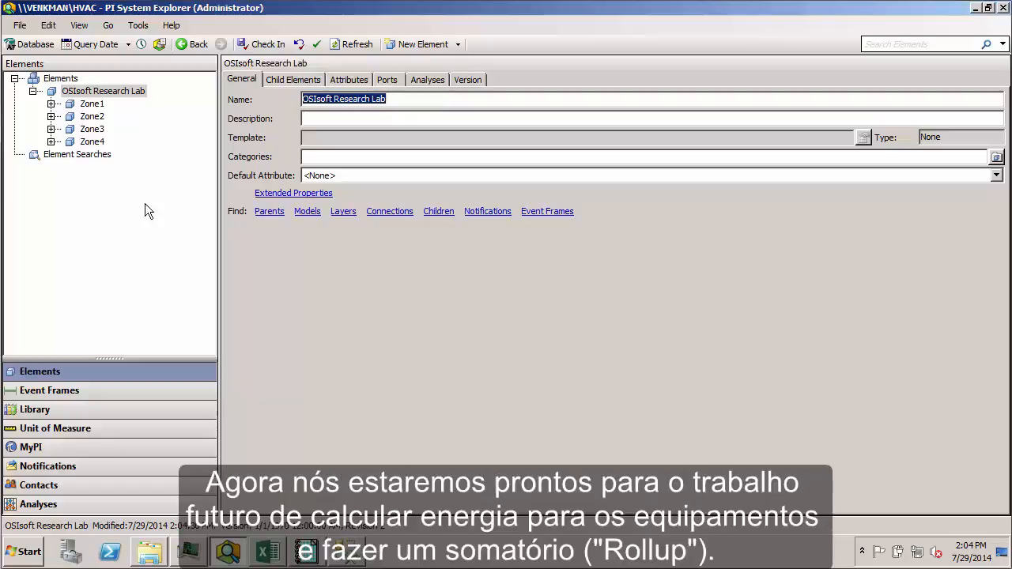
# Step: Examine the new hierarchy from OSIsoft Research Lab down to Zone1's BLR-01, CHR-01 and HTR-01 equipment elements
pyautogui.click(93, 141)
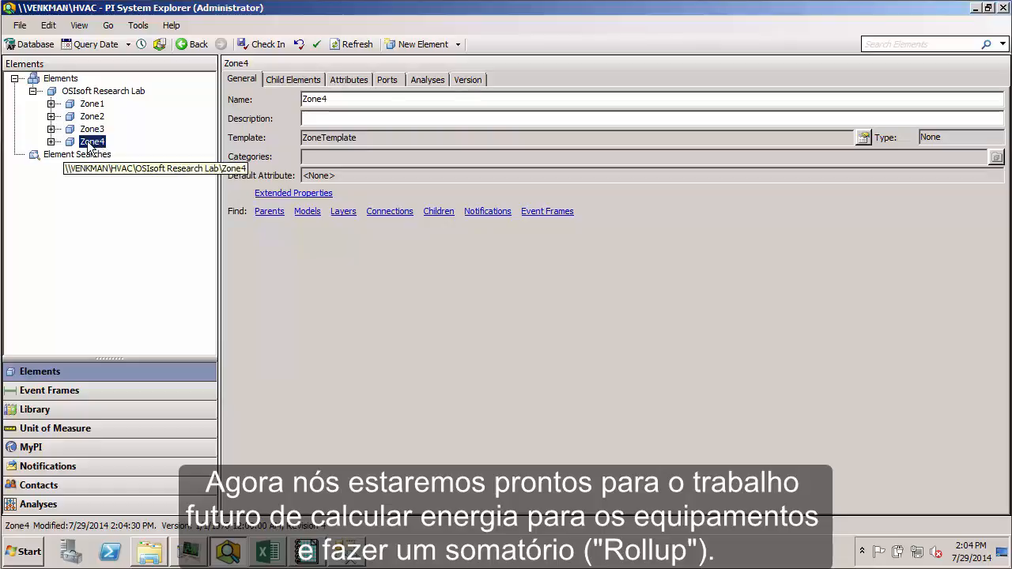
pyautogui.click(99, 93)
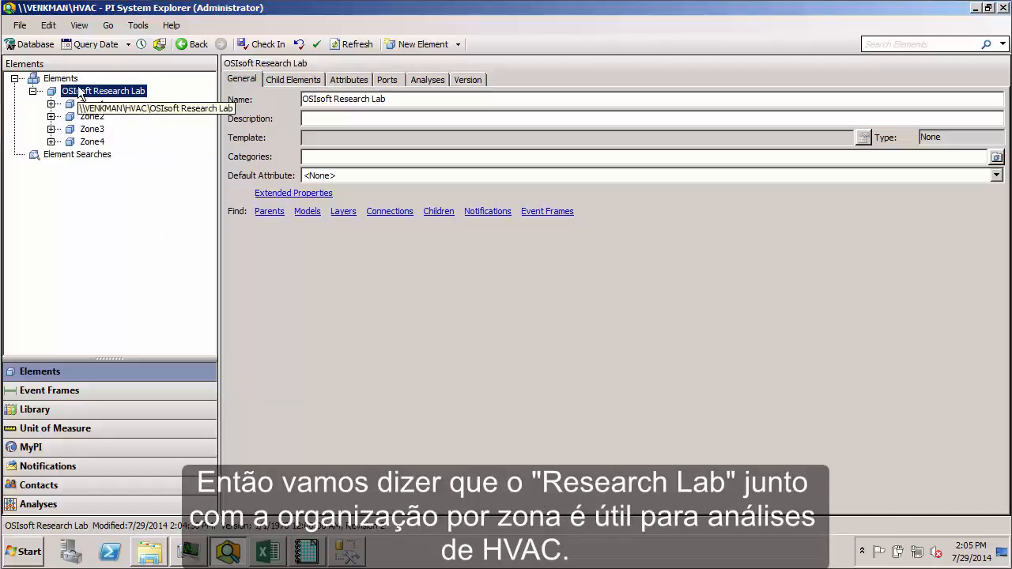
pyautogui.click(51, 104)
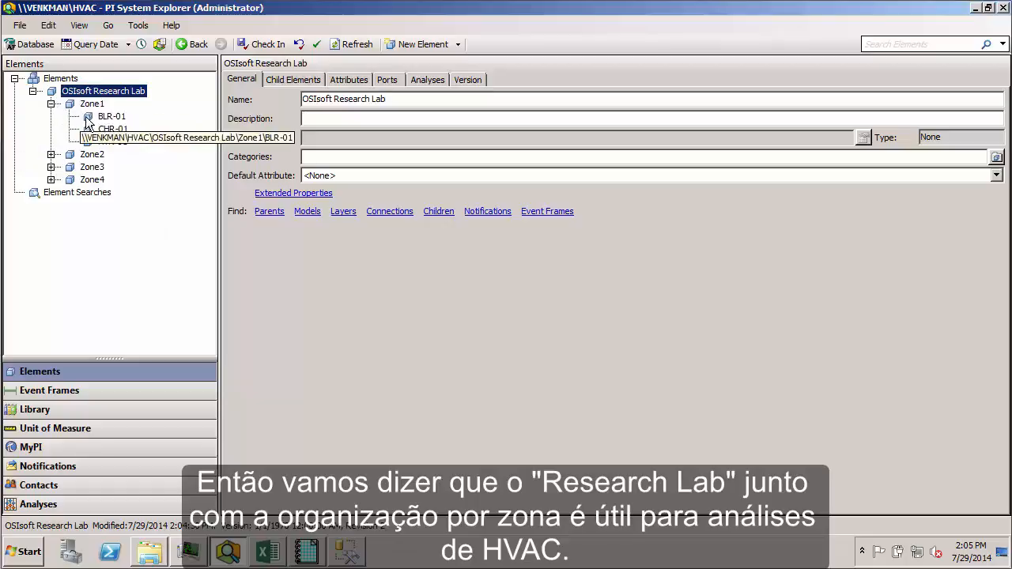
pyautogui.click(51, 104)
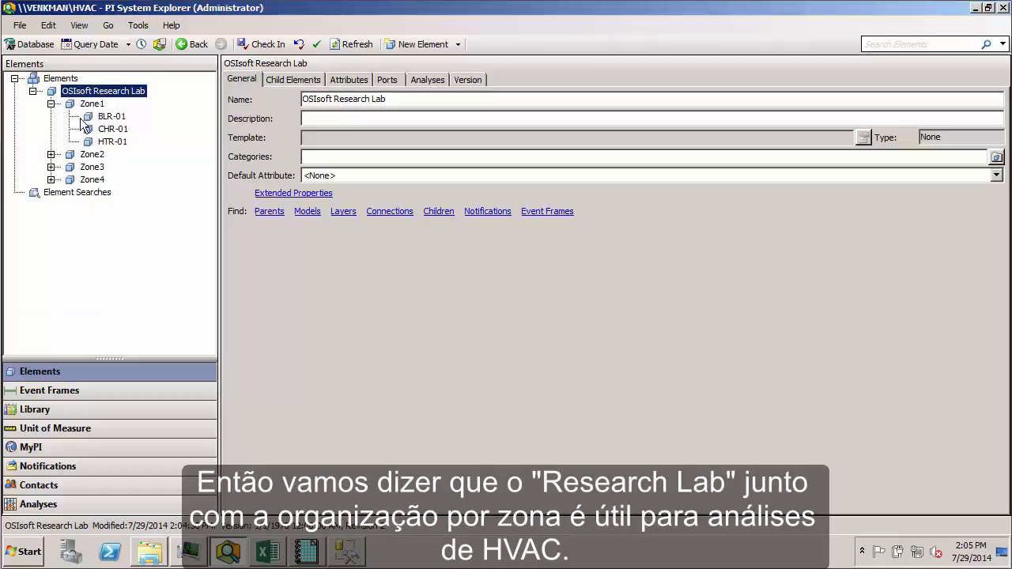
pyautogui.click(111, 117)
pyautogui.click(110, 130)
pyautogui.click(108, 144)
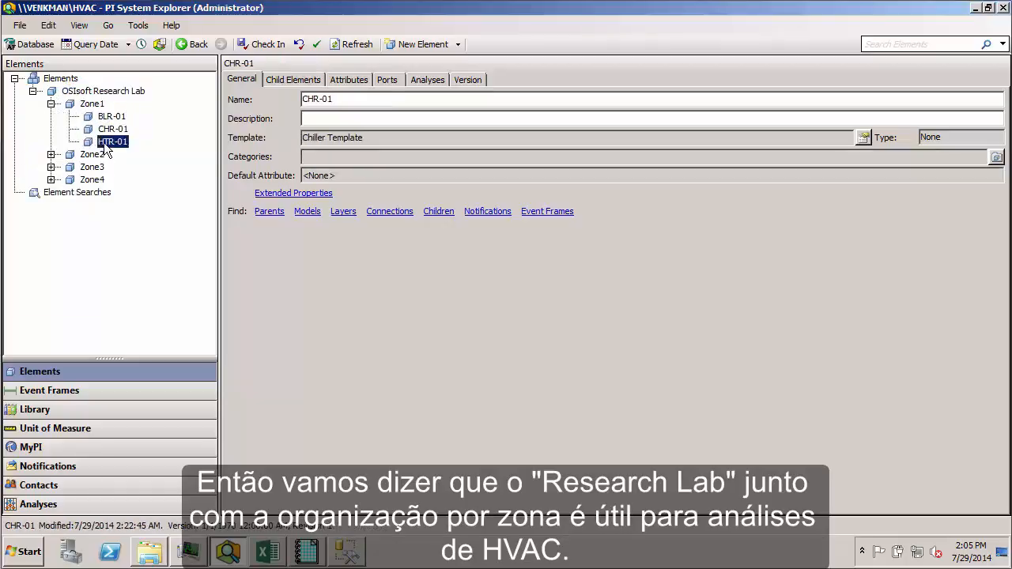
pyautogui.click(51, 103)
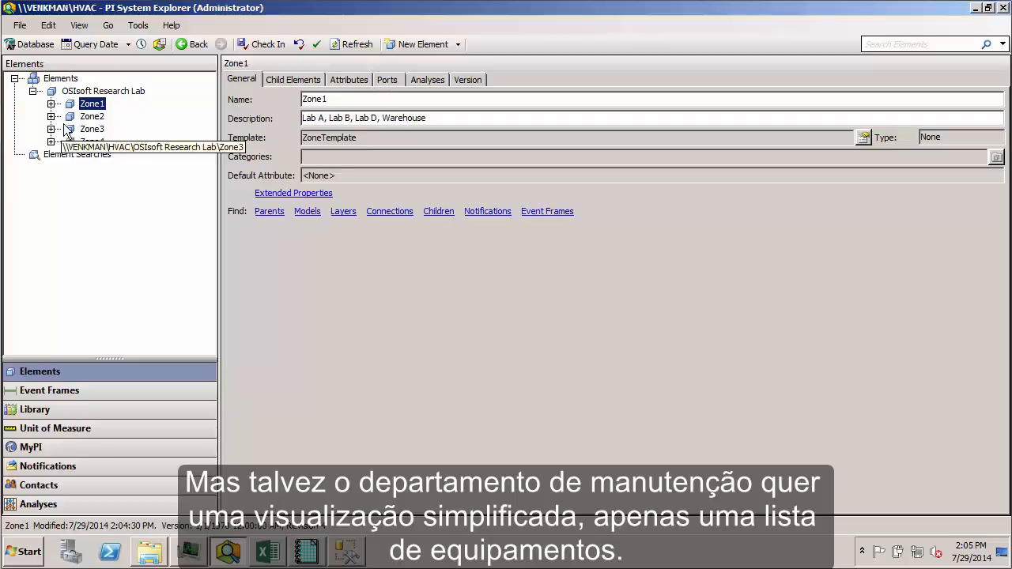
# Step: Create another top-level element without a template, name it Equipment List, and check it in
pyautogui.rightClick(66, 80)
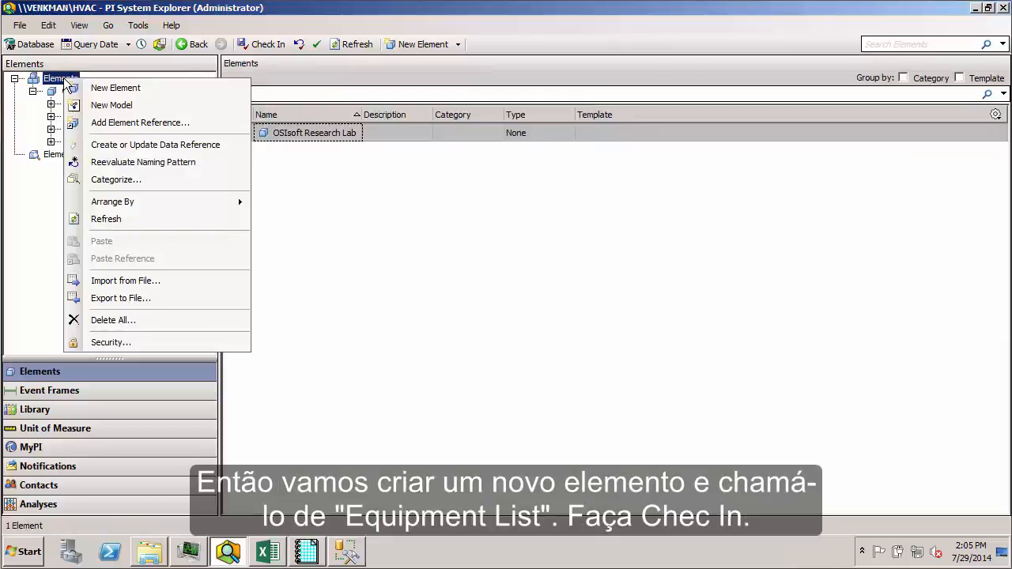
pyautogui.click(114, 88)
pyautogui.click(534, 403)
pyautogui.click(348, 101)
pyautogui.write('E')
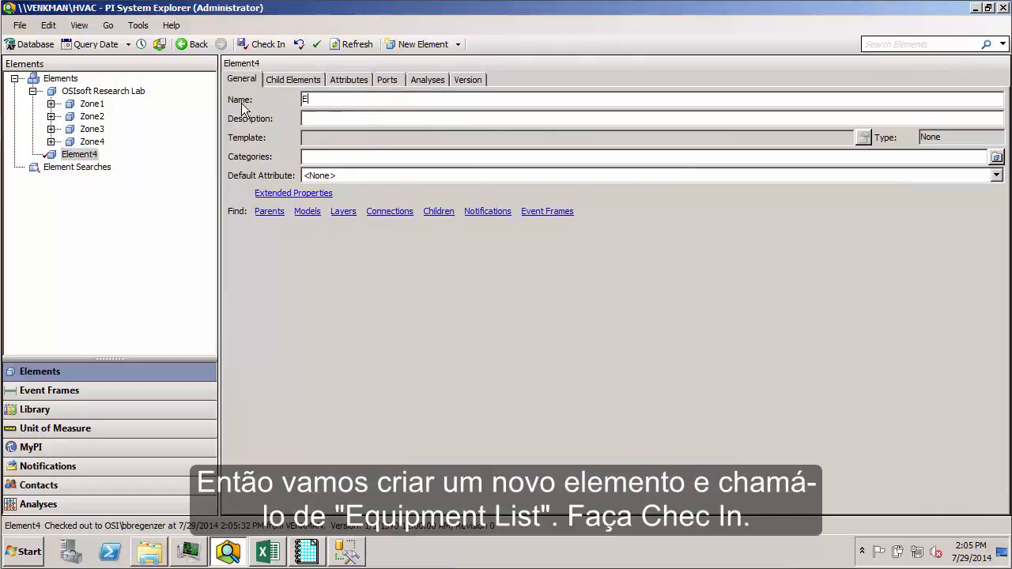
pyautogui.write('quipment List')
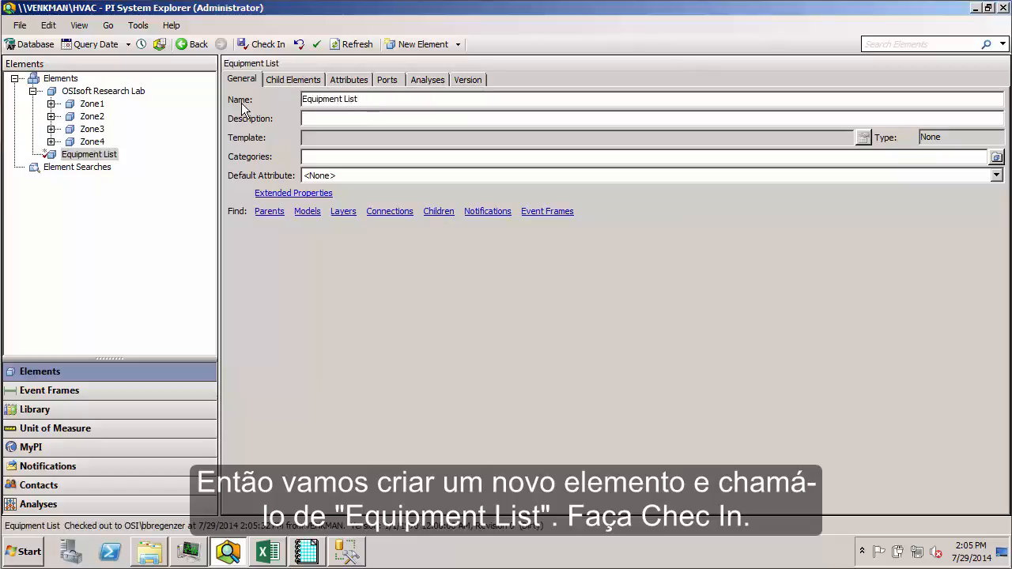
pyautogui.click(240, 46)
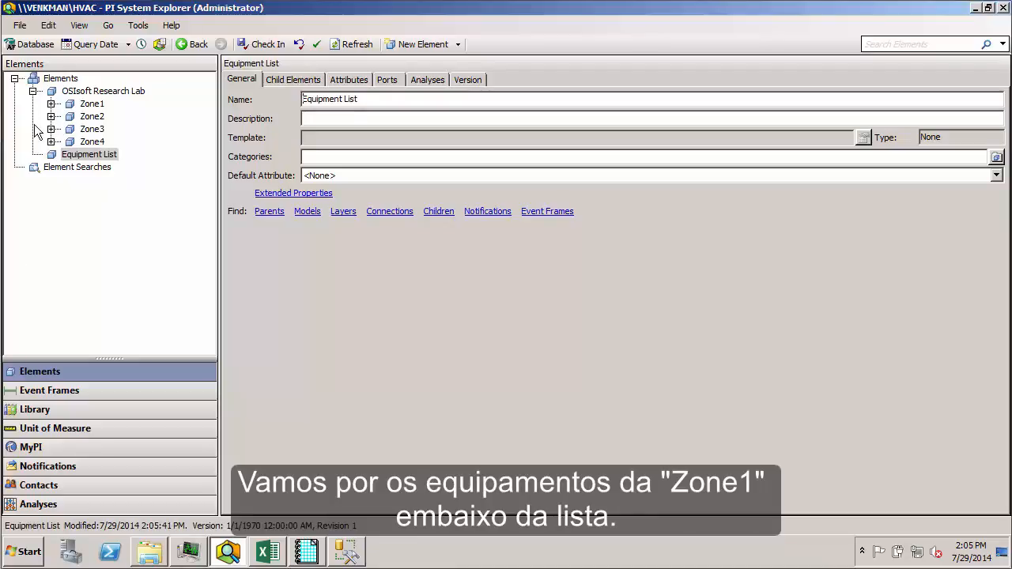
# Step: Reference Zone1's BLR-01 beneath Equipment List with the Weak Reference type and check in the change
pyautogui.click(50, 103)
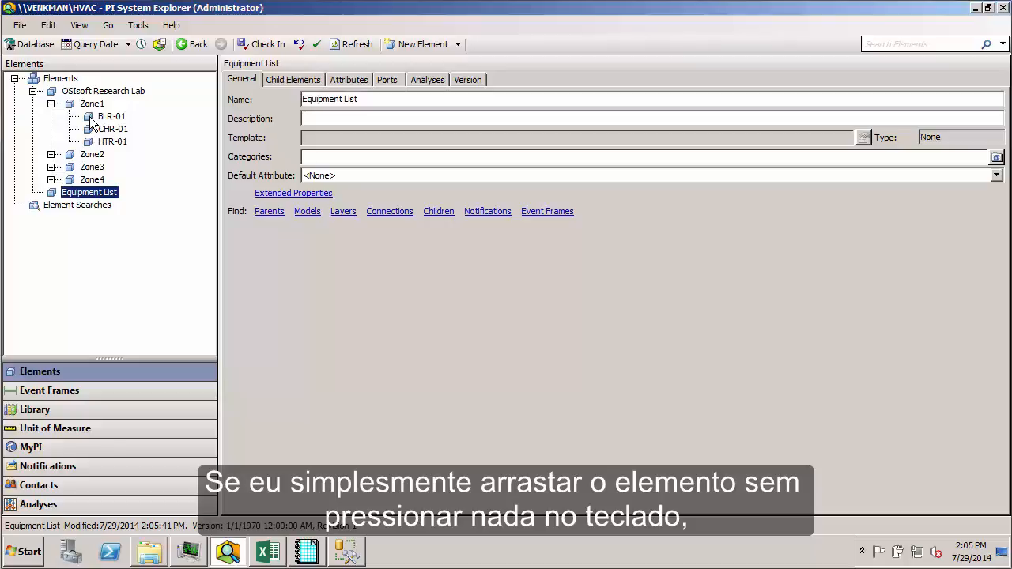
pyautogui.moveTo(90, 117); pyautogui.dragTo(106, 199)
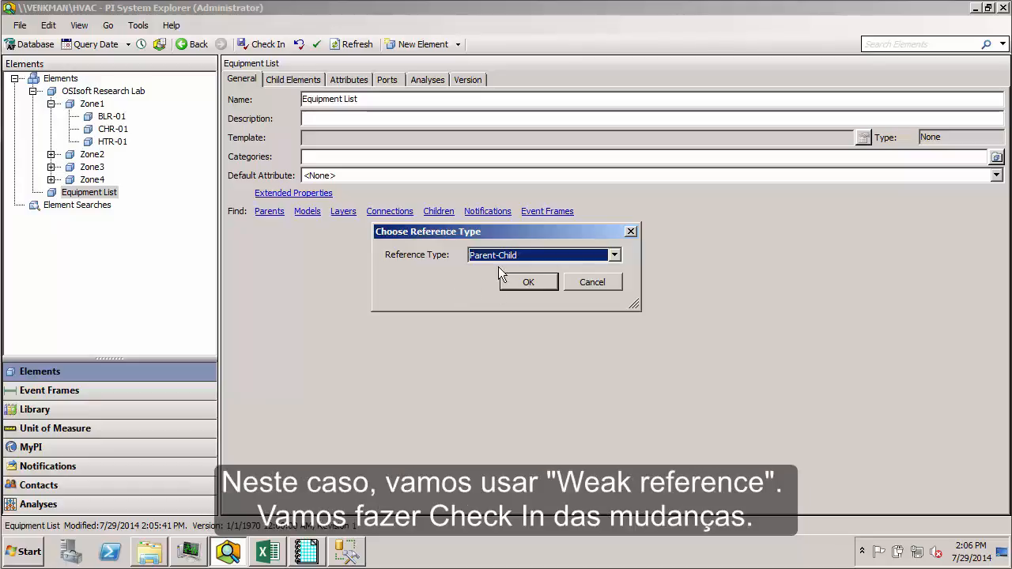
pyautogui.click(598, 262)
pyautogui.click(558, 290)
pyautogui.click(526, 283)
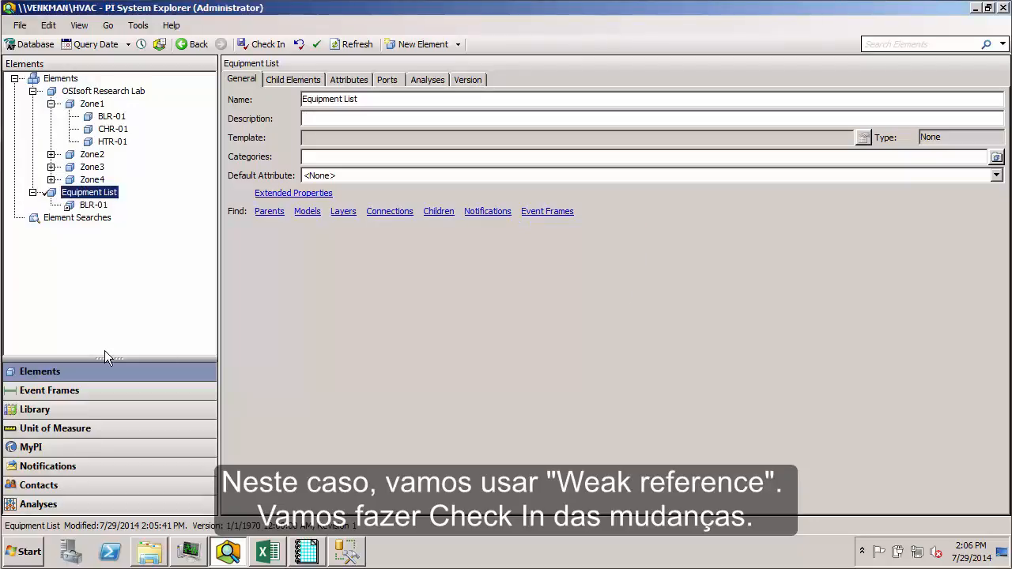
pyautogui.click(261, 44)
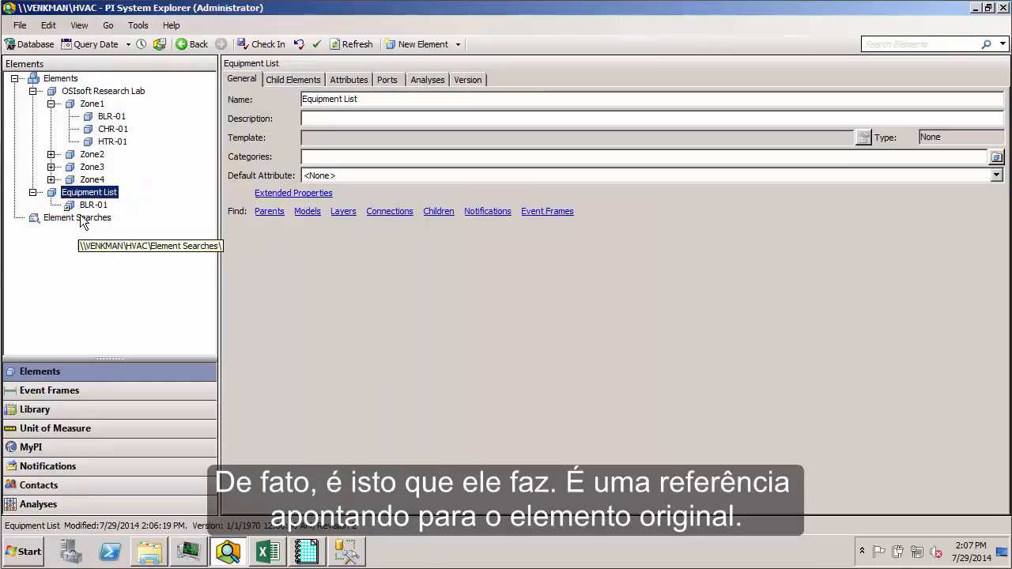
# Step: Compare the BLR-01 reference under Equipment List with the original BLR-01 in Zone1, including its attributes
pyautogui.click(93, 205)
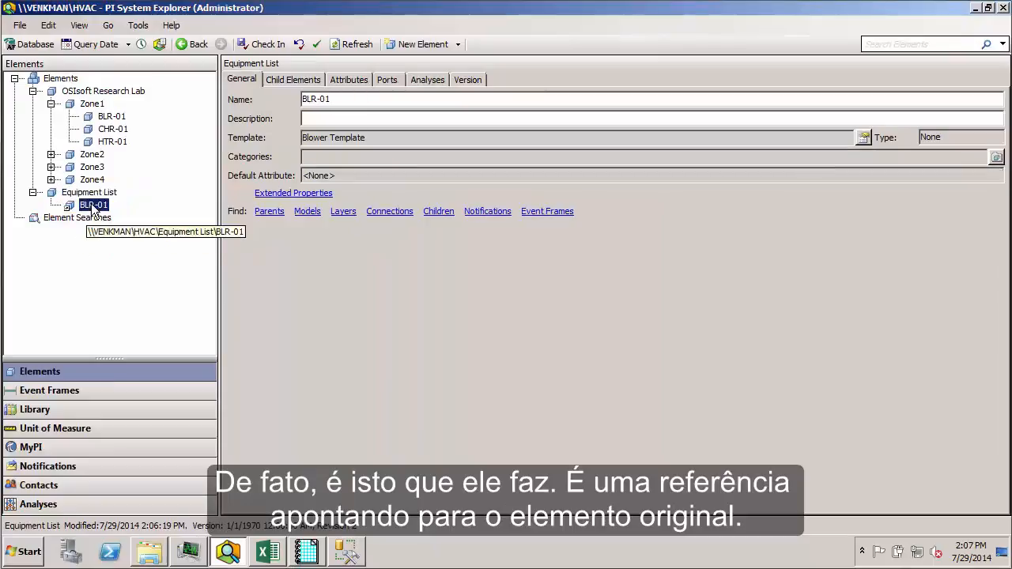
pyautogui.click(112, 117)
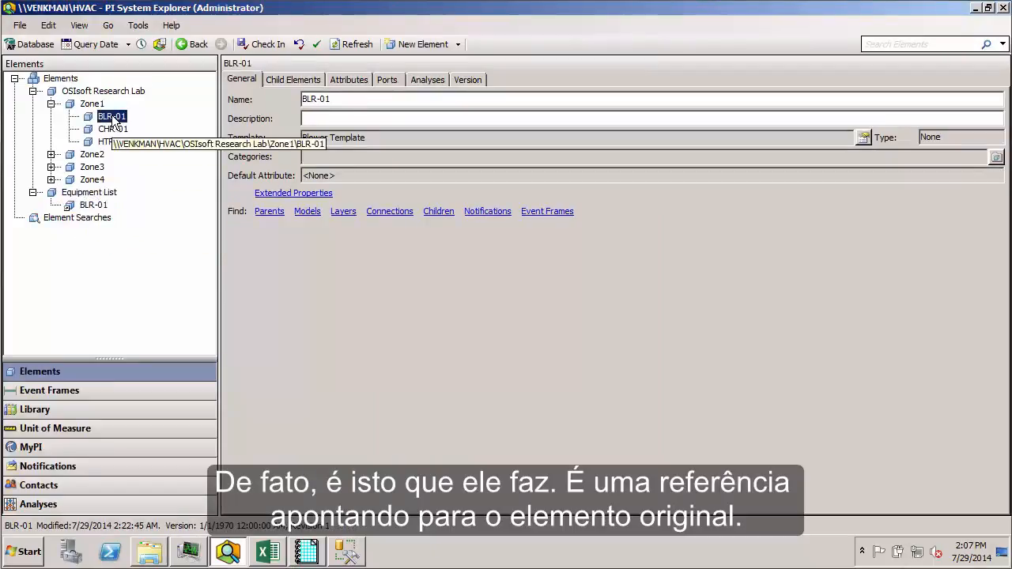
pyautogui.click(93, 205)
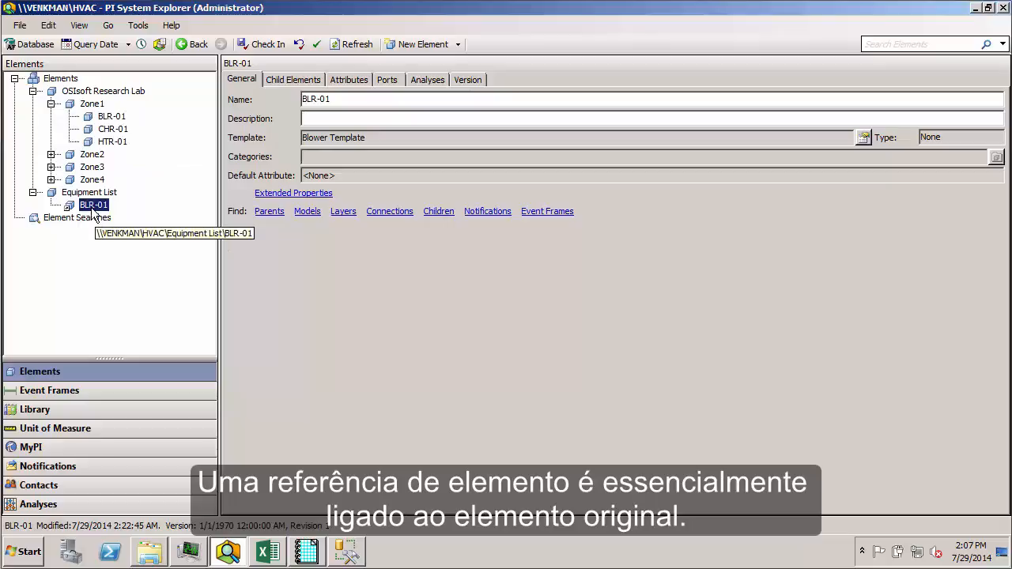
pyautogui.click(119, 120)
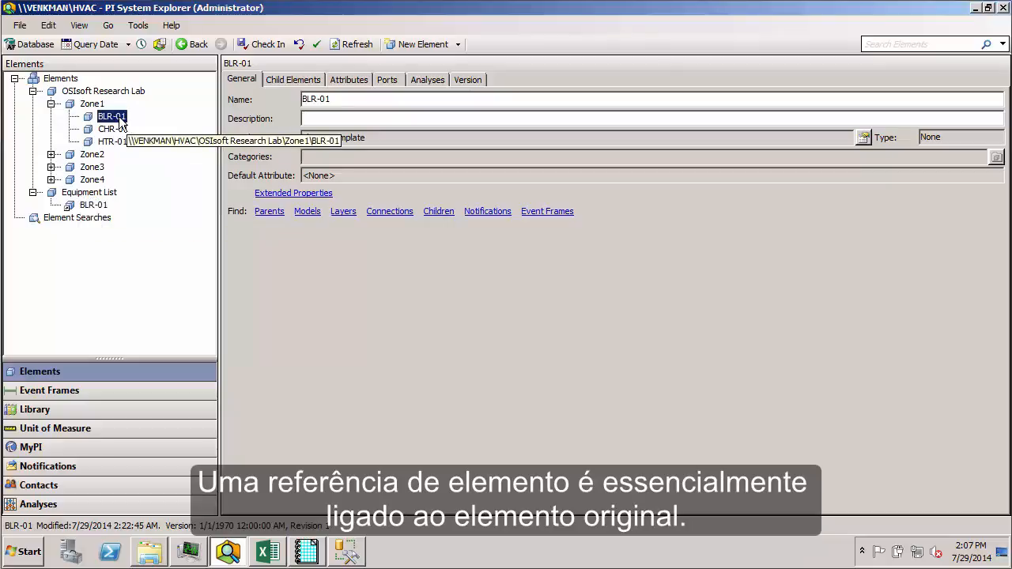
pyautogui.click(362, 78)
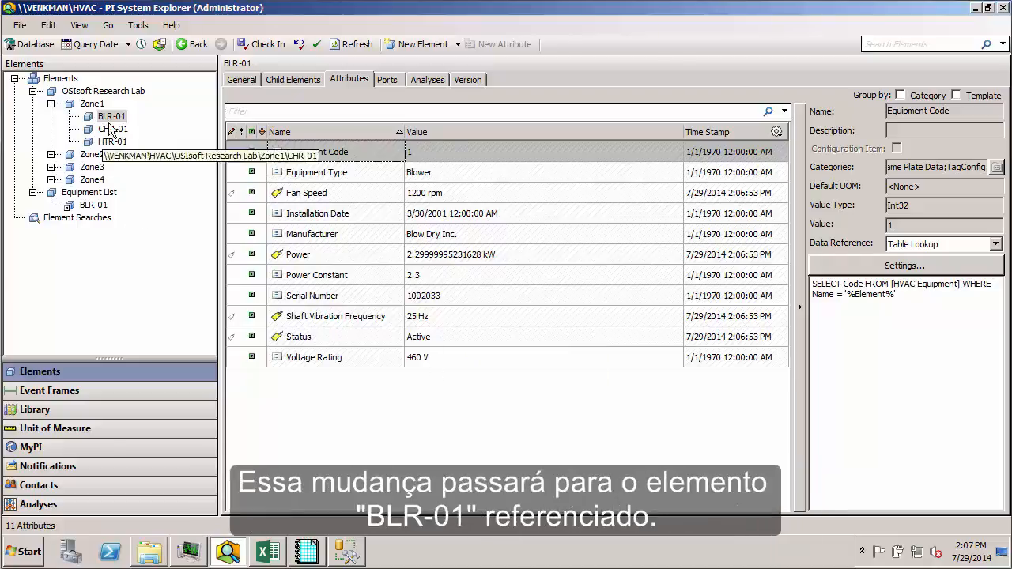
pyautogui.click(95, 205)
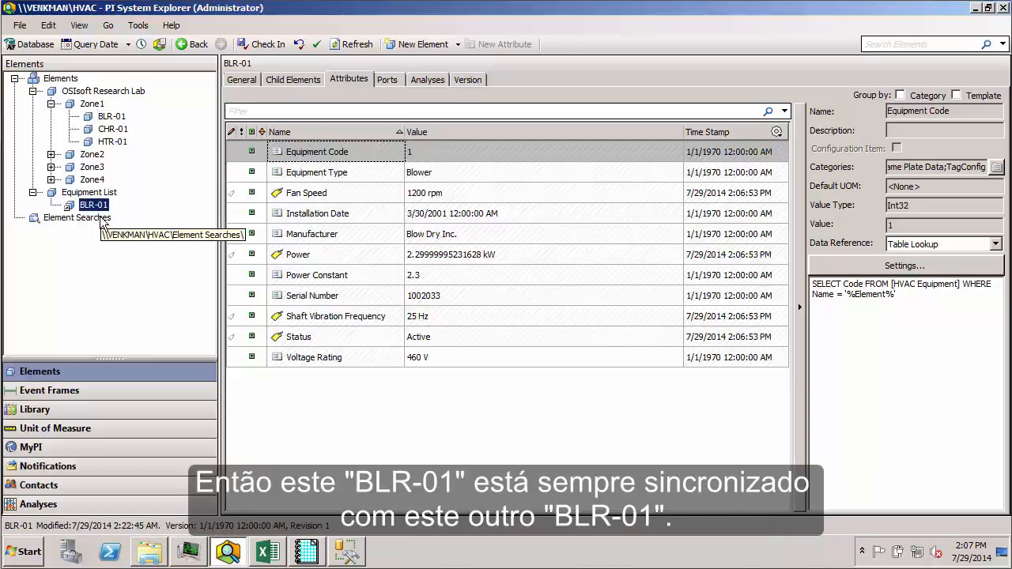
pyautogui.click(111, 117)
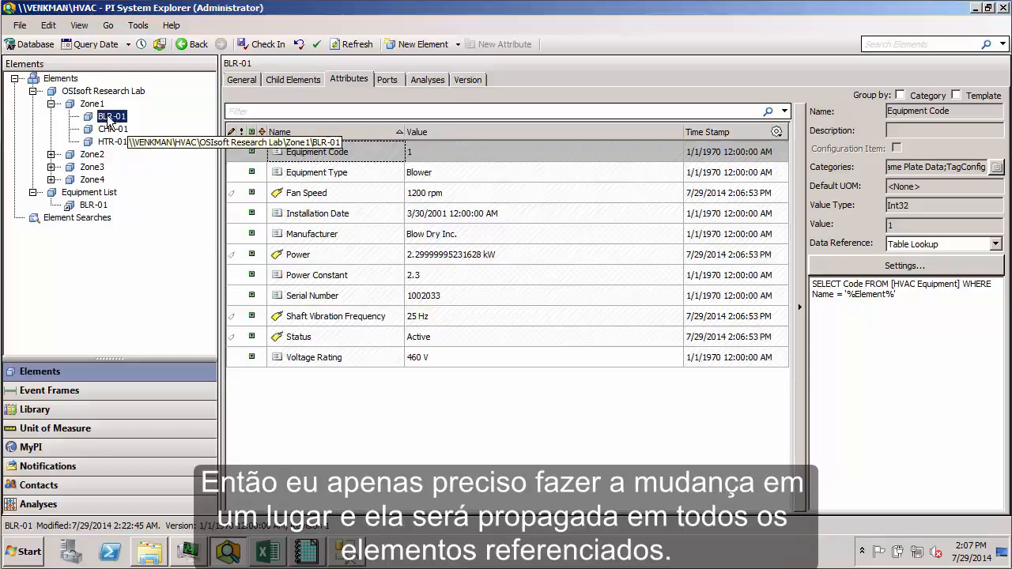
pyautogui.click(91, 207)
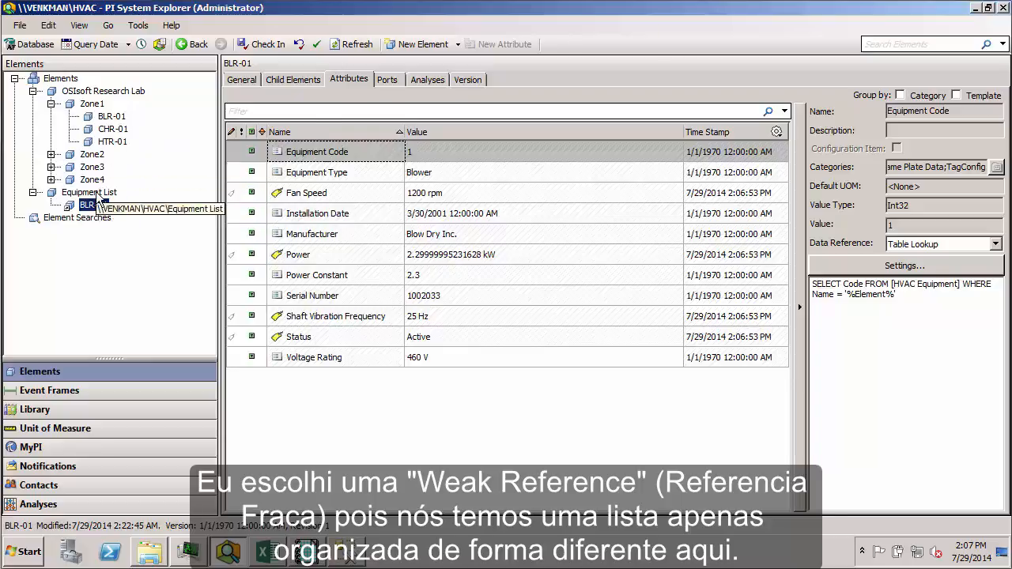
# Step: Review the commands available for Zone1's original BLR-01 and revisit its weak reference under Equipment List
pyautogui.click(95, 194)
pyautogui.click(93, 205)
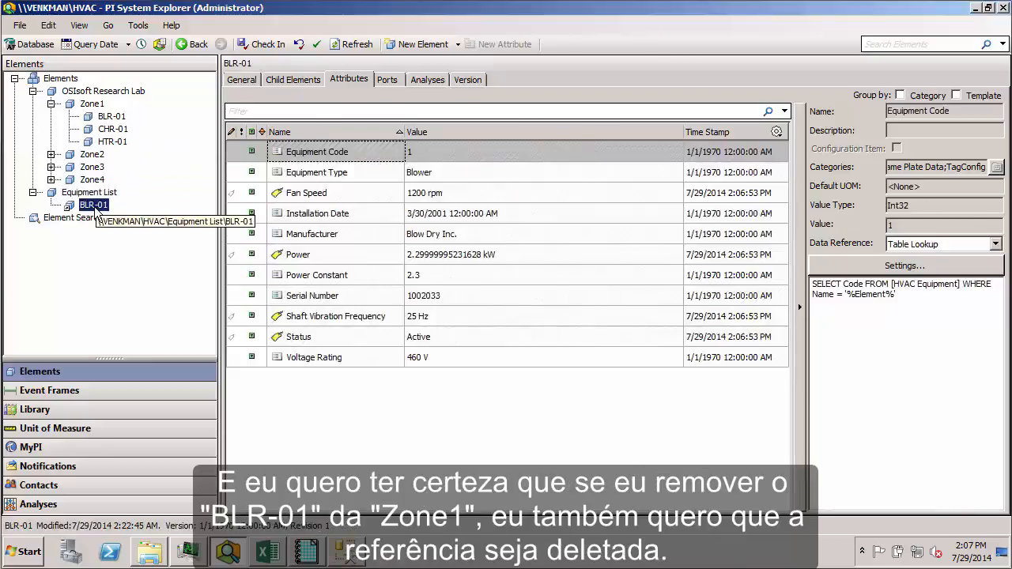
pyautogui.click(105, 118)
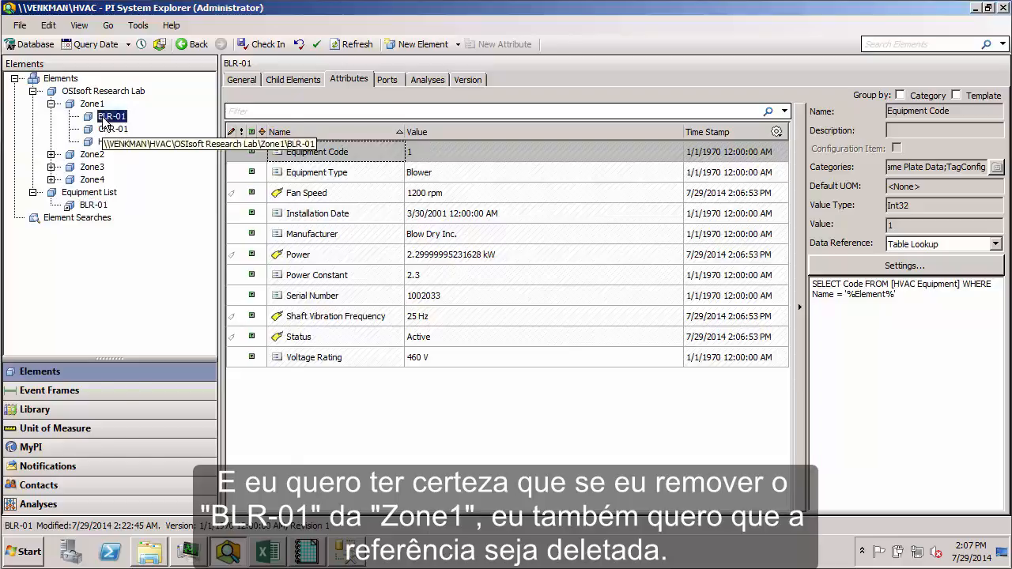
pyautogui.rightClick(105, 117)
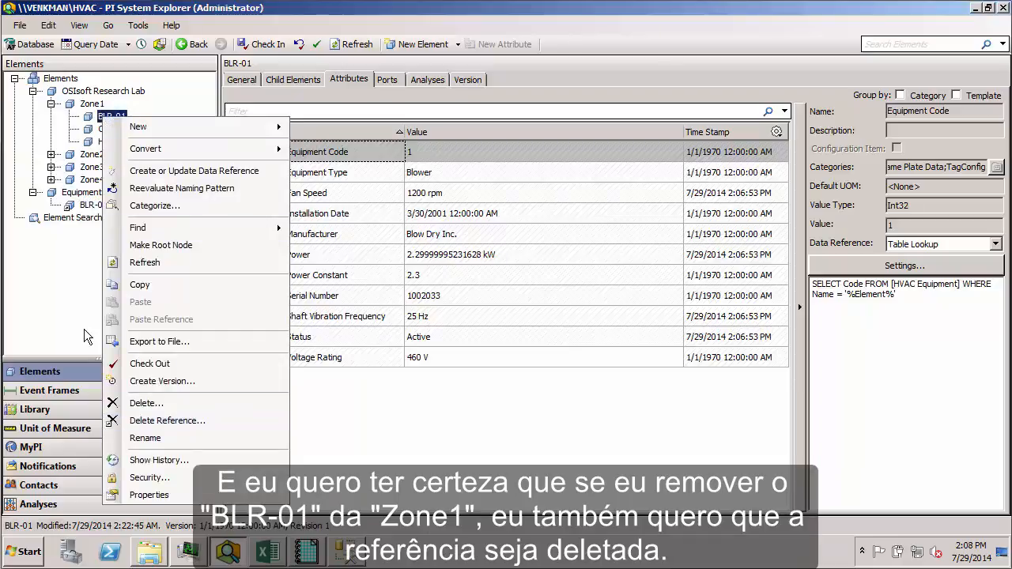
pyautogui.press('Escape')
pyautogui.click(93, 205)
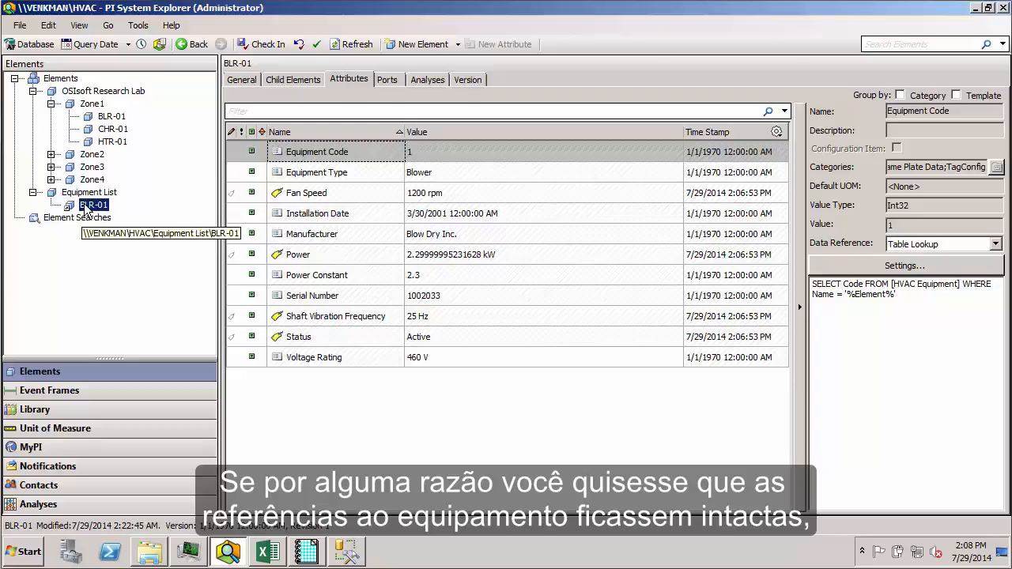
pyautogui.click(116, 122)
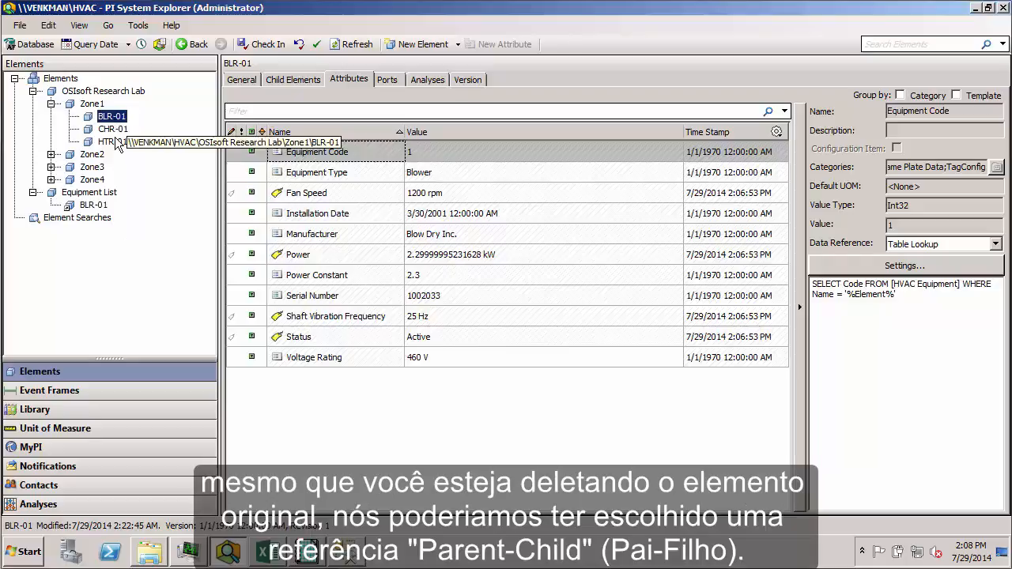
pyautogui.click(93, 206)
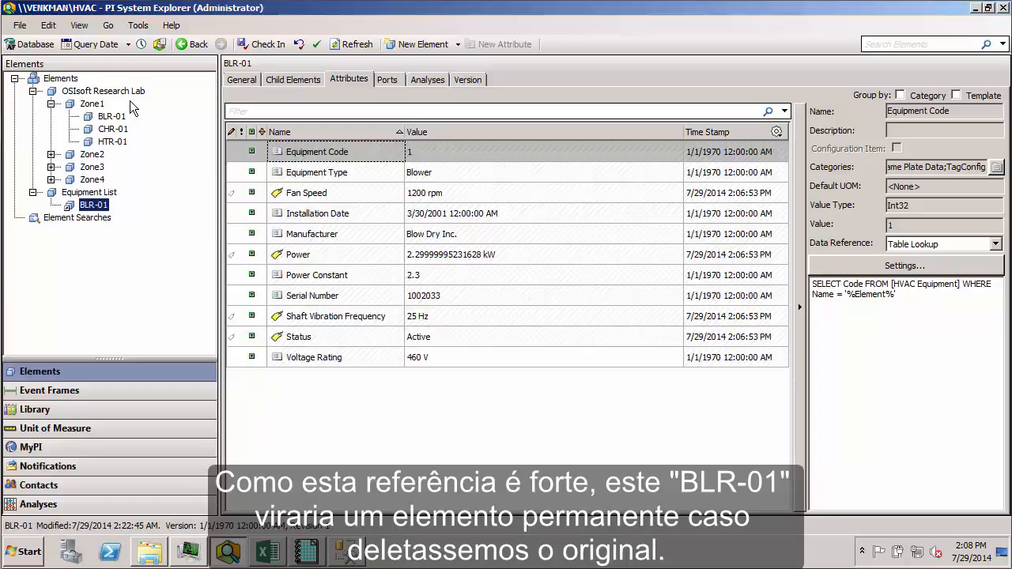
pyautogui.click(107, 118)
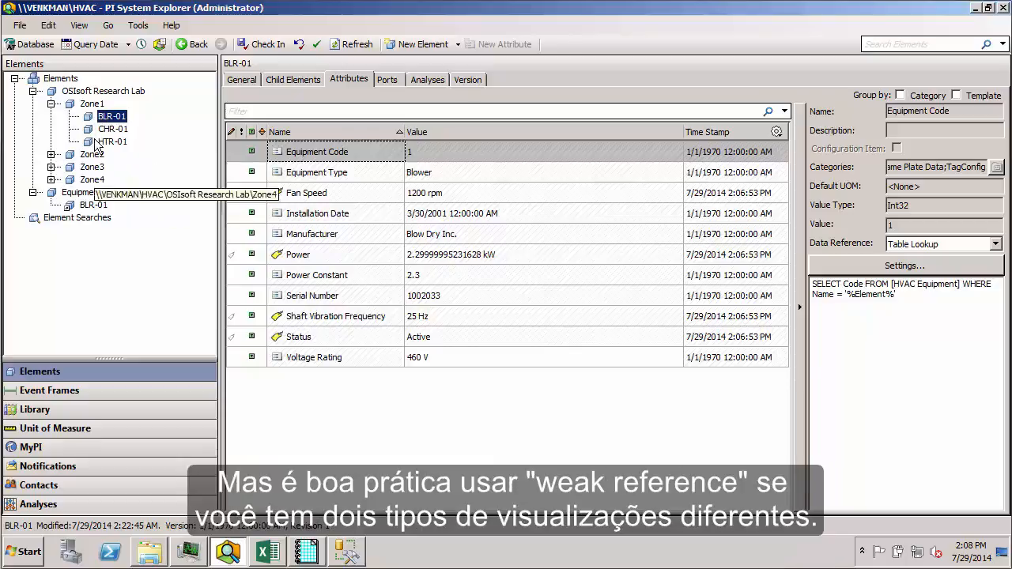
pyautogui.click(93, 206)
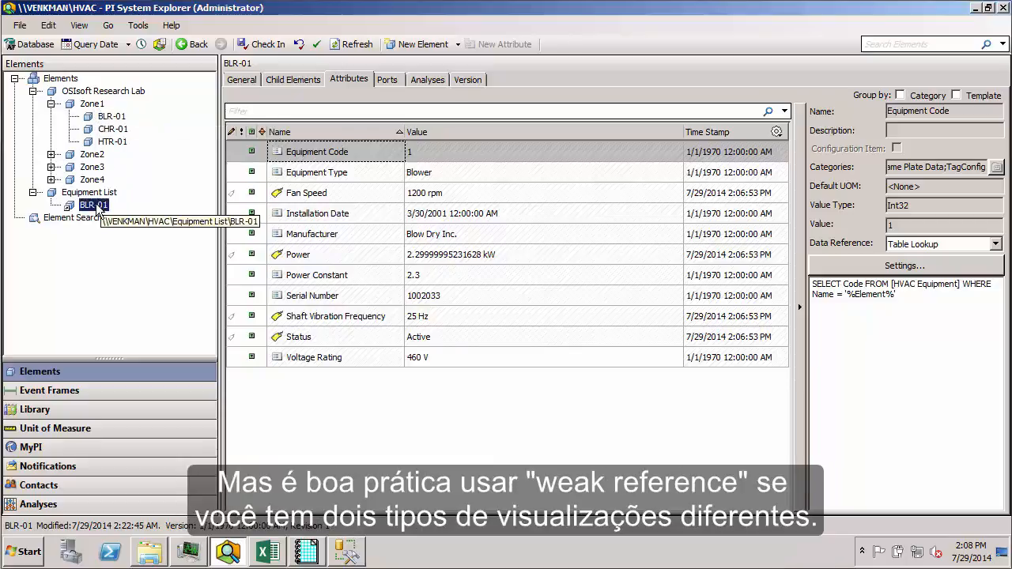
pyautogui.click(110, 117)
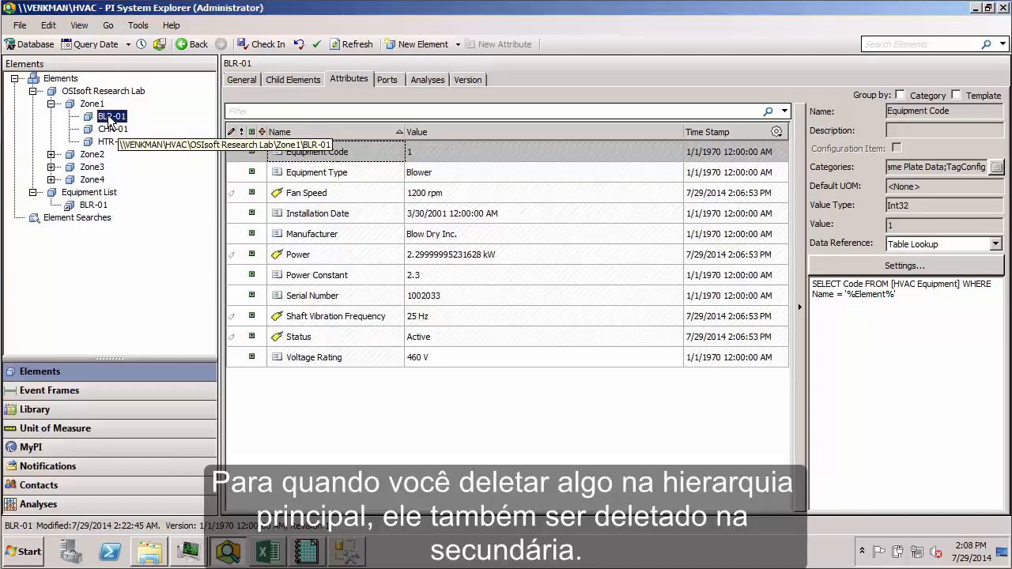
pyautogui.click(93, 205)
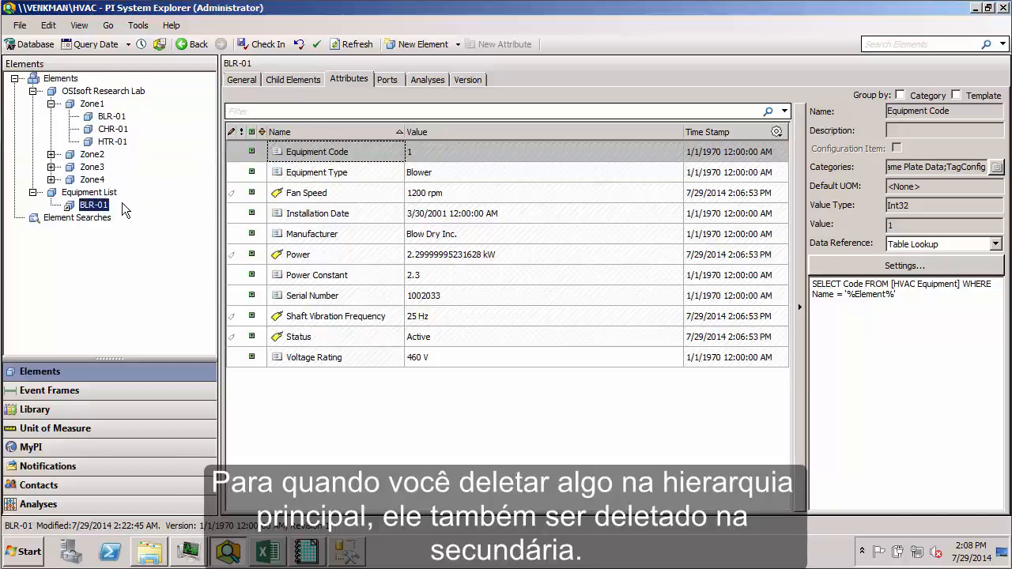
# Step: Reference Zone1's child elements CHR-01 and HTR-01 beneath Equipment List as Weak References and check in
pyautogui.click(95, 104)
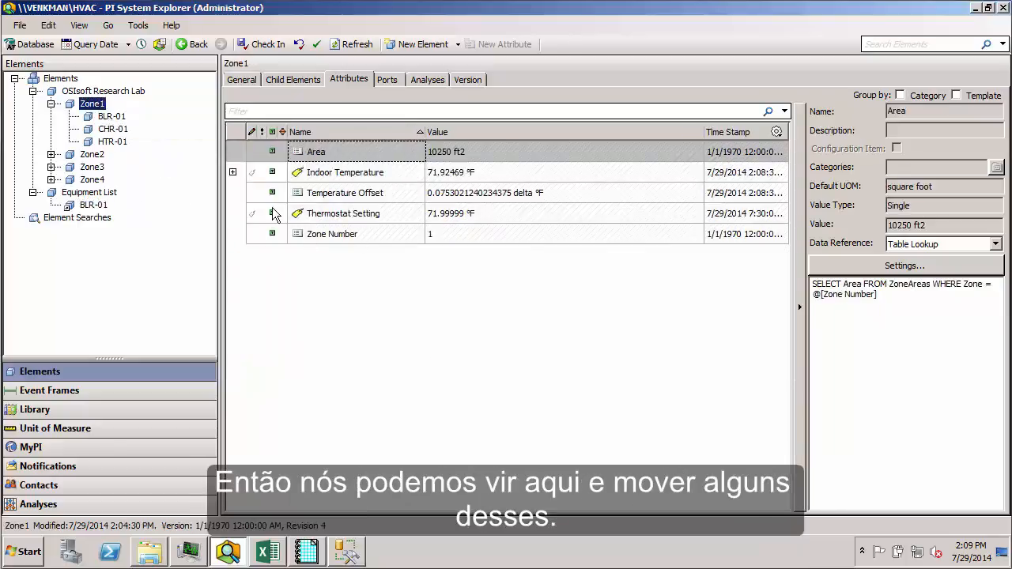
pyautogui.click(294, 82)
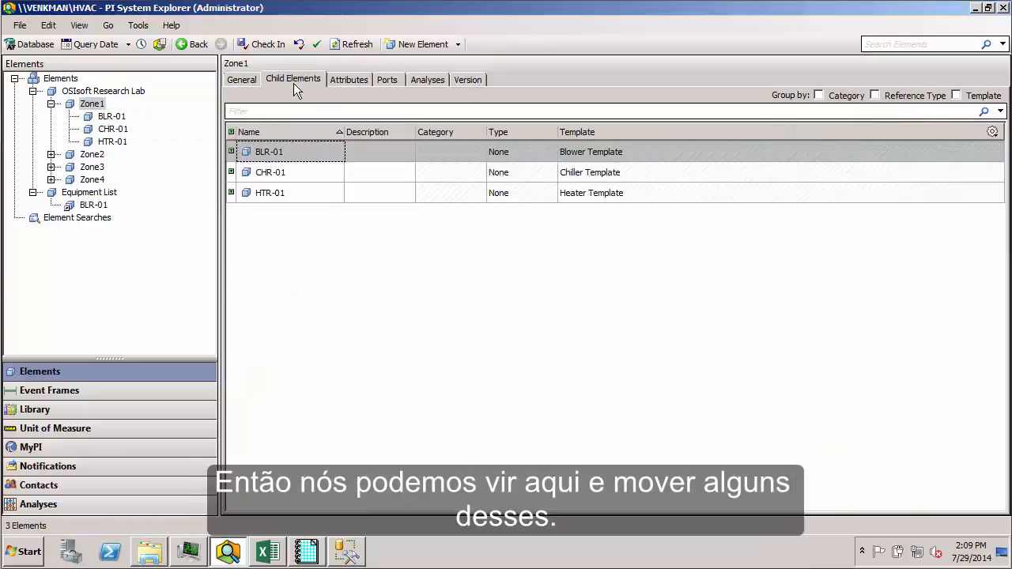
pyautogui.keyDown('shift'); pyautogui.click(273, 175); pyautogui.keyUp('shift')
pyautogui.click(275, 174)
pyautogui.keyDown('shift'); pyautogui.click(277, 195); pyautogui.keyUp('shift')
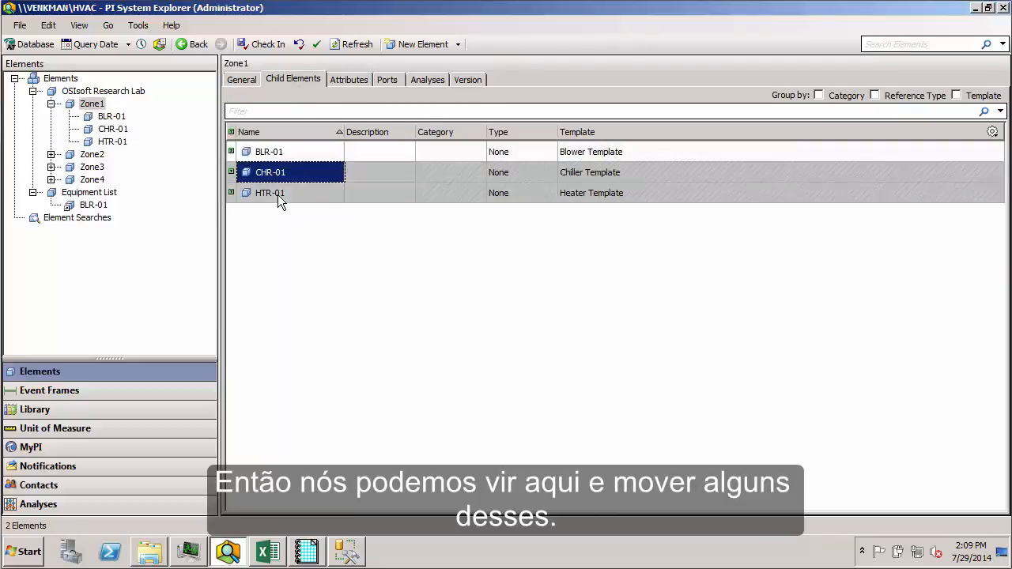
pyautogui.moveTo(277, 193); pyautogui.dragTo(105, 203)
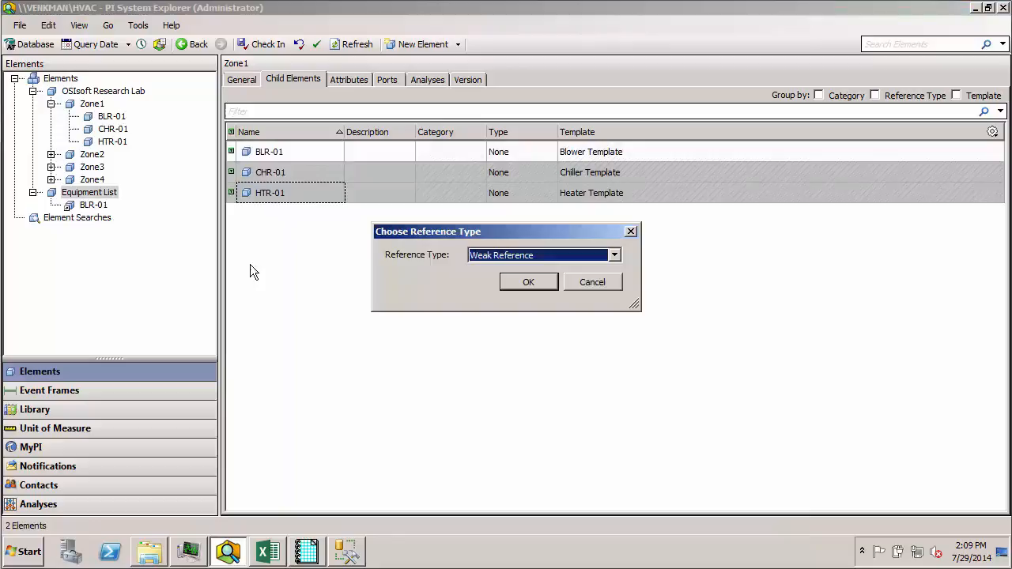
pyautogui.click(522, 281)
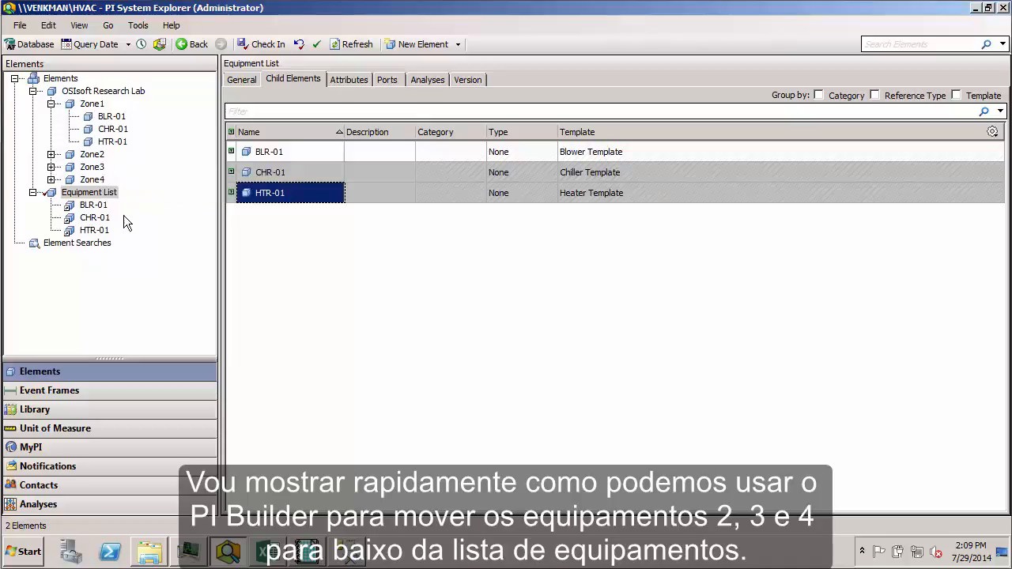
pyautogui.click(256, 48)
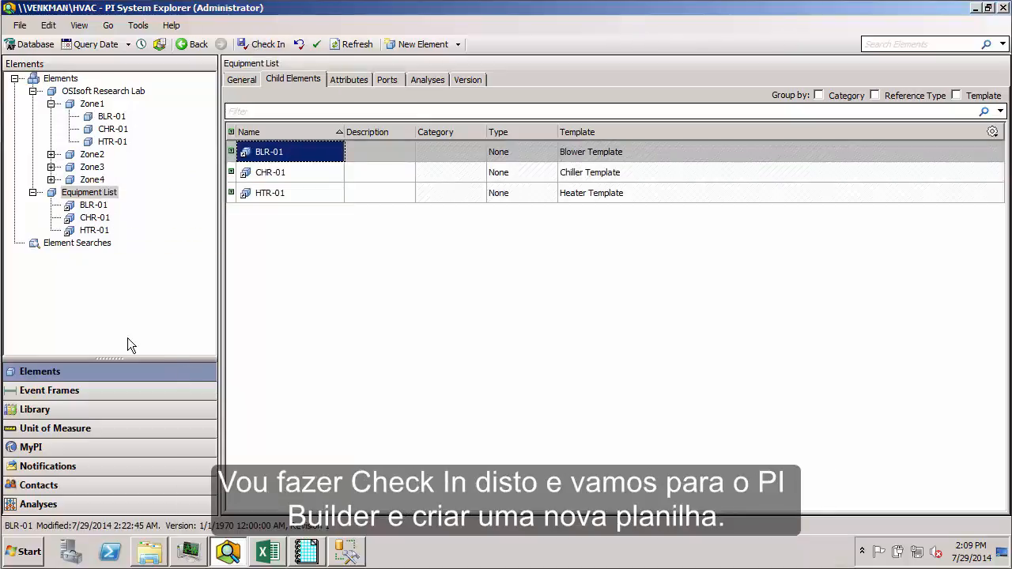
# Step: Switch to the BuildEquipmentExample.xlsx workbook in Excel, add a new worksheet and start retrieving all elements with PI Builder
pyautogui.click(272, 551)
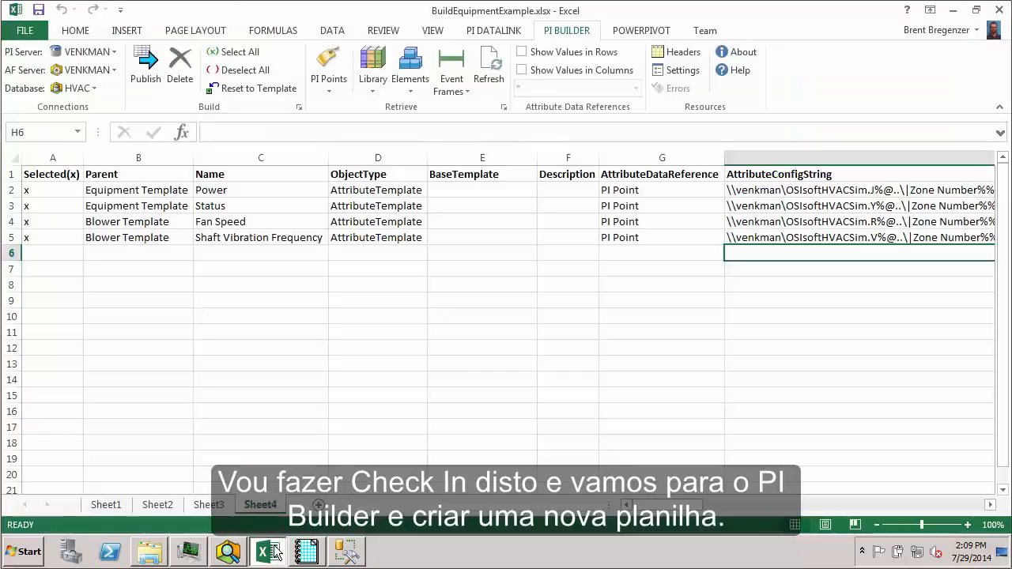
pyautogui.click(315, 506)
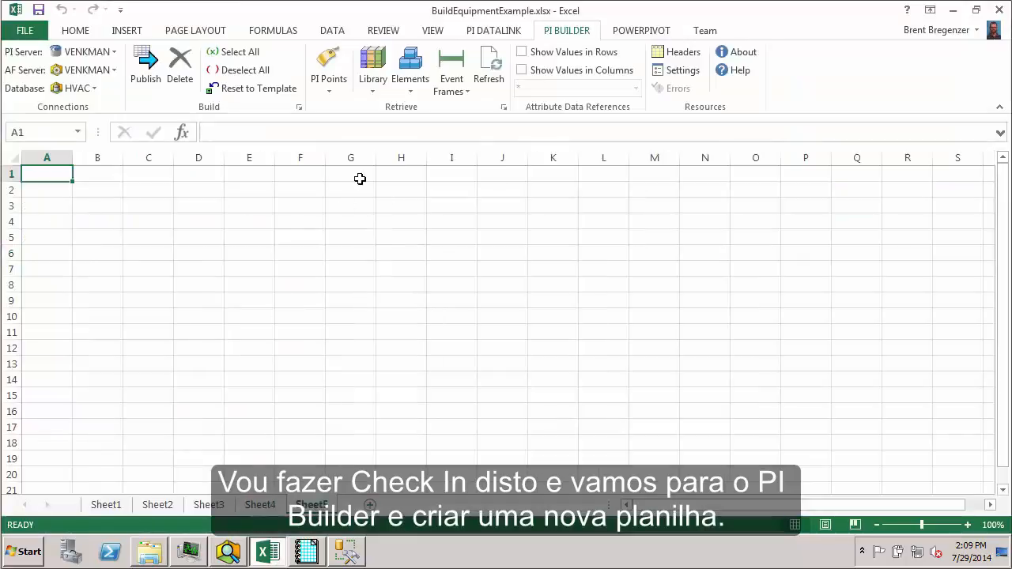
pyautogui.click(404, 67)
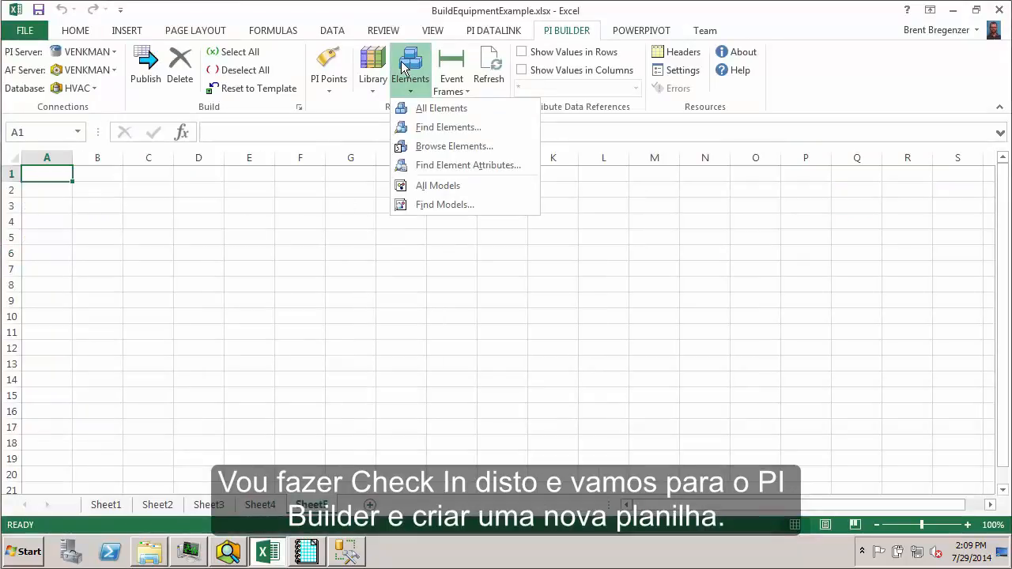
pyautogui.click(438, 109)
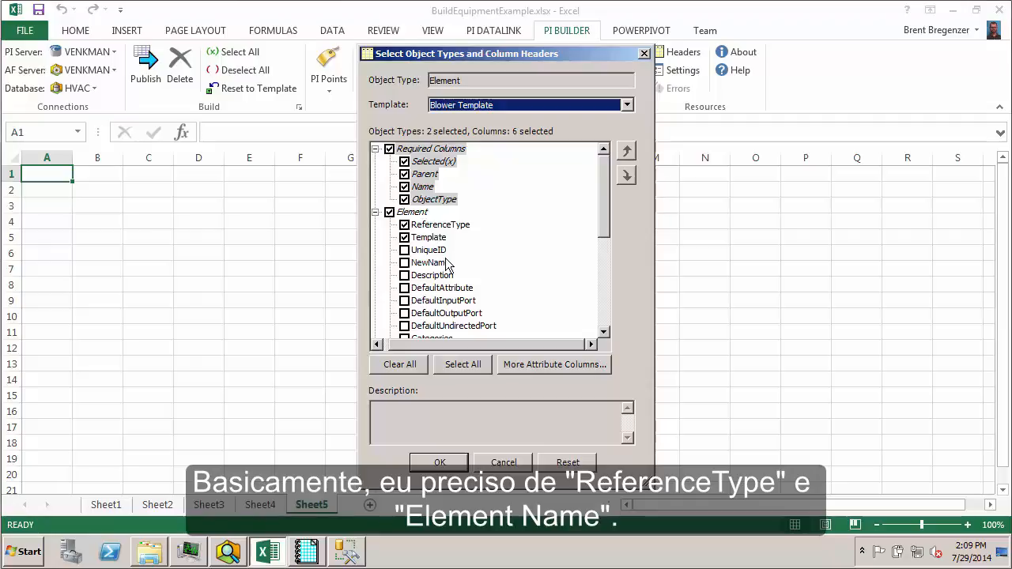
# Step: Retrieve the elements into the sheet with the required columns, ReferenceType, Template and Element References included
pyautogui.moveTo(608, 180)
pyautogui.mouseDown()
pyautogui.moveTo(603, 223)
pyautogui.moveTo(609, 170)
pyautogui.mouseUp()
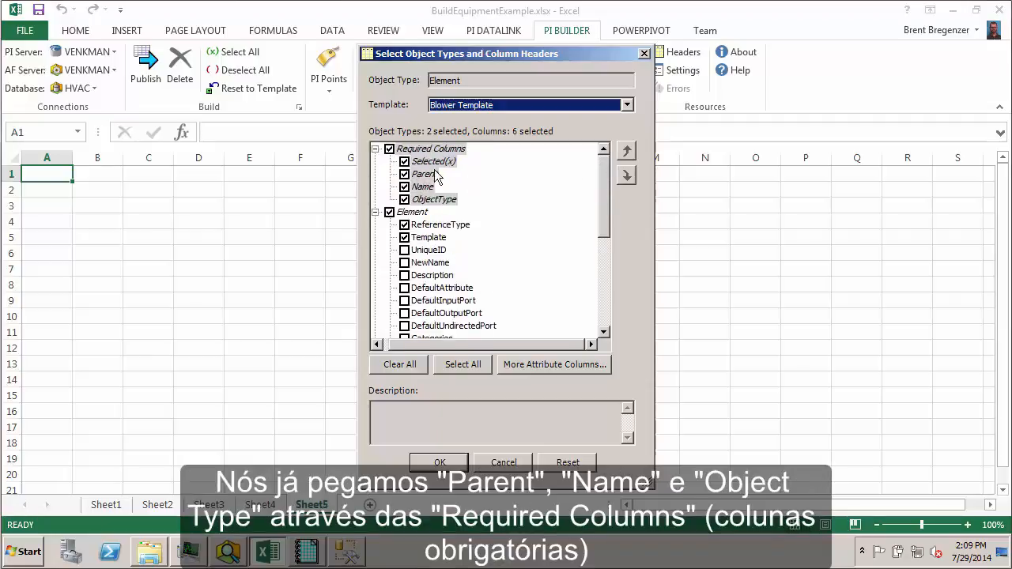
pyautogui.moveTo(607, 185); pyautogui.dragTo(603, 295)
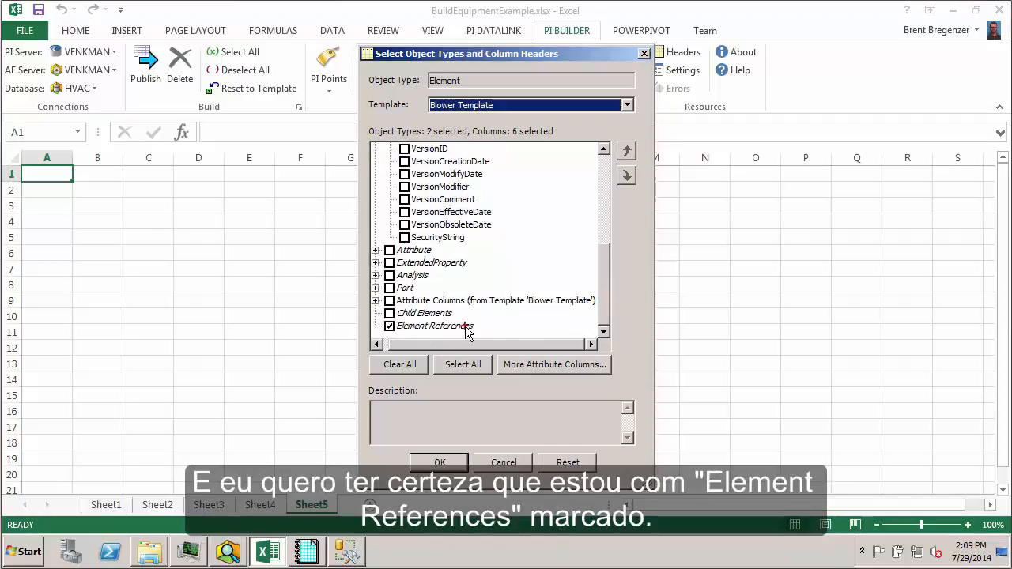
pyautogui.moveTo(482, 320); pyautogui.dragTo(381, 333)
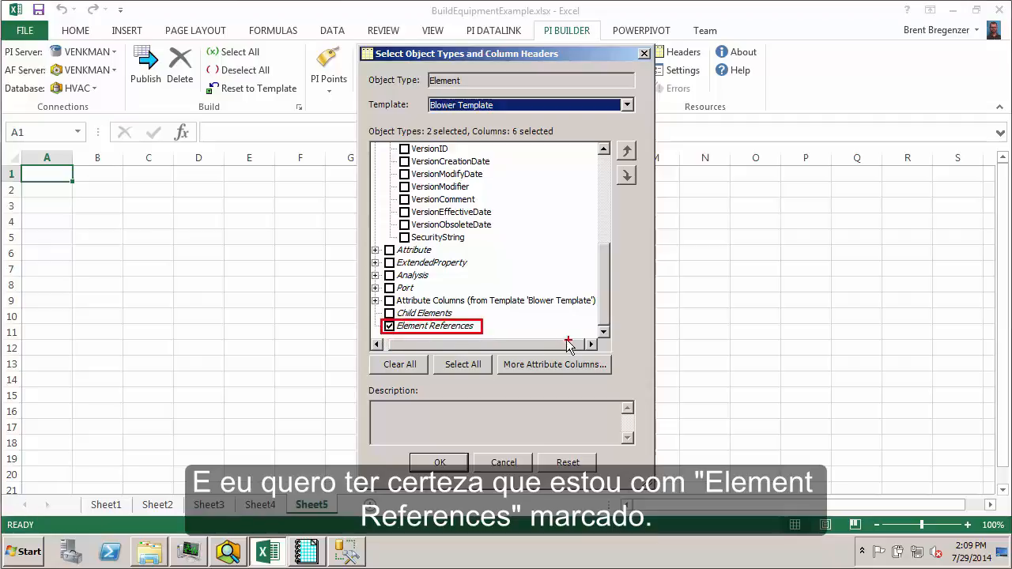
pyautogui.press('Escape')
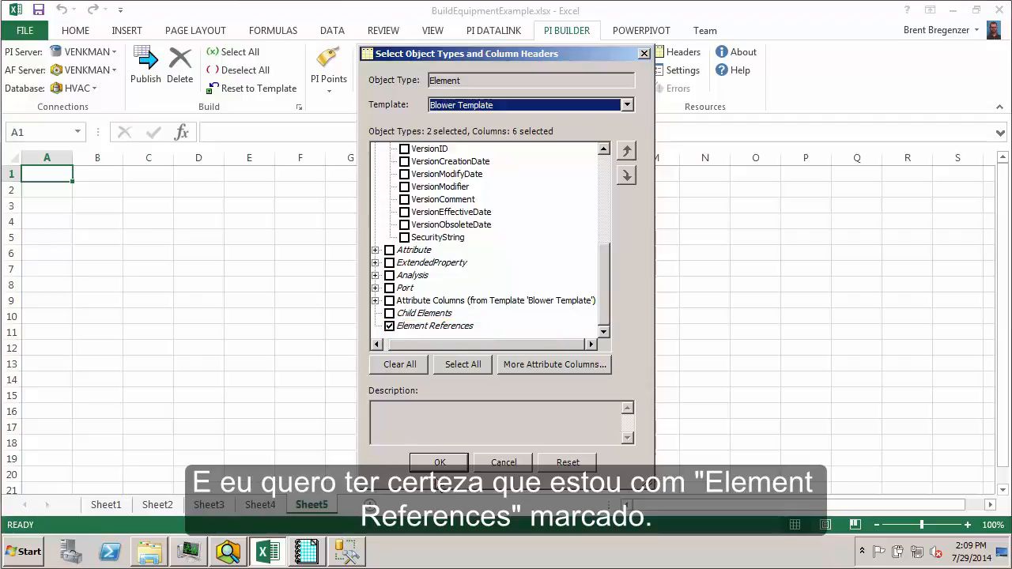
pyautogui.click(440, 462)
pyautogui.click(507, 351)
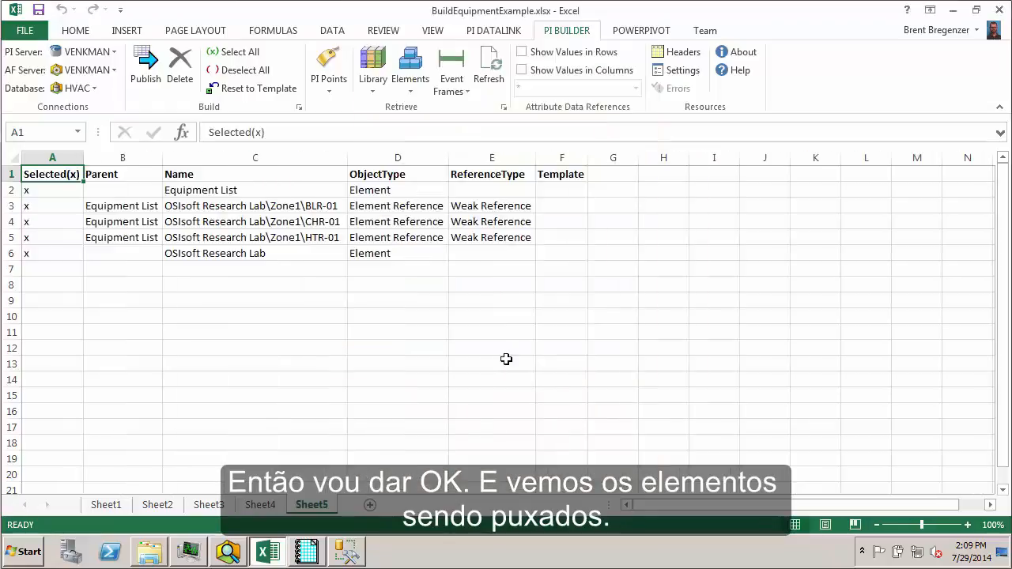
# Step: Review the object type, reference type, name path and parent of the three Zone1 reference rows
pyautogui.moveTo(107, 205); pyautogui.dragTo(489, 237)
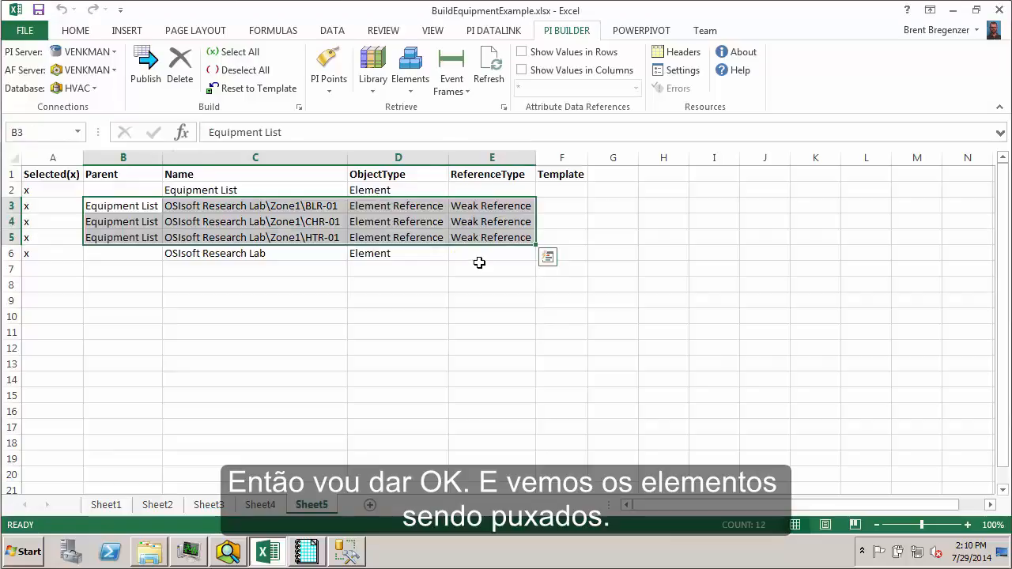
pyautogui.moveTo(391, 207); pyautogui.dragTo(390, 234)
pyautogui.moveTo(490, 206); pyautogui.dragTo(486, 238)
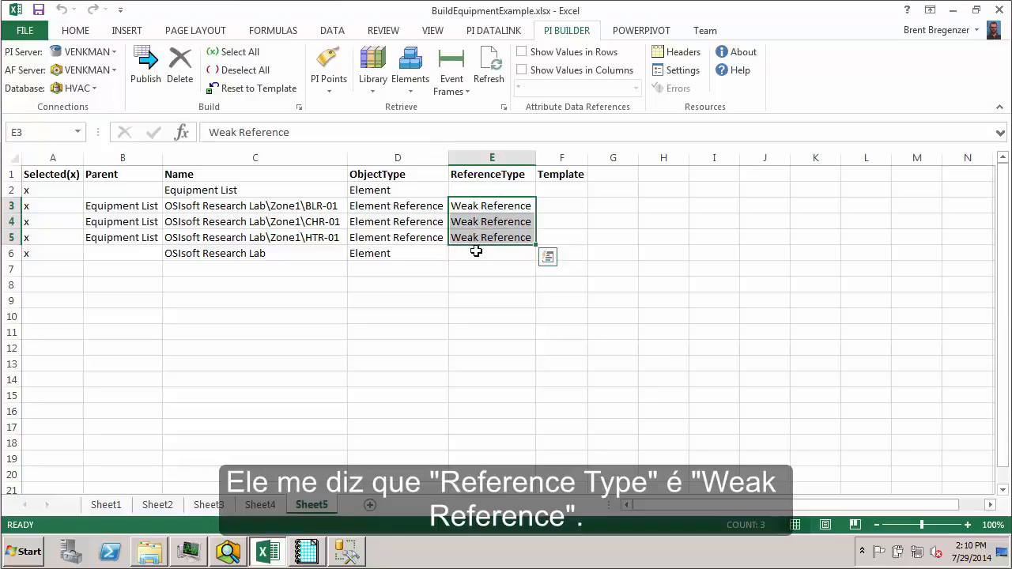
pyautogui.moveTo(230, 206); pyautogui.dragTo(228, 237)
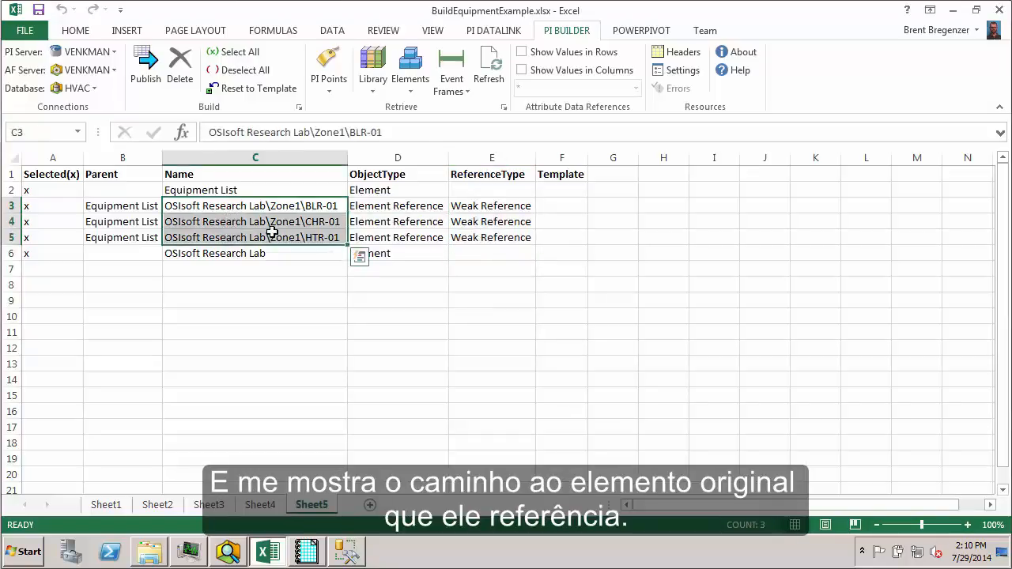
pyautogui.moveTo(128, 207); pyautogui.dragTo(123, 237)
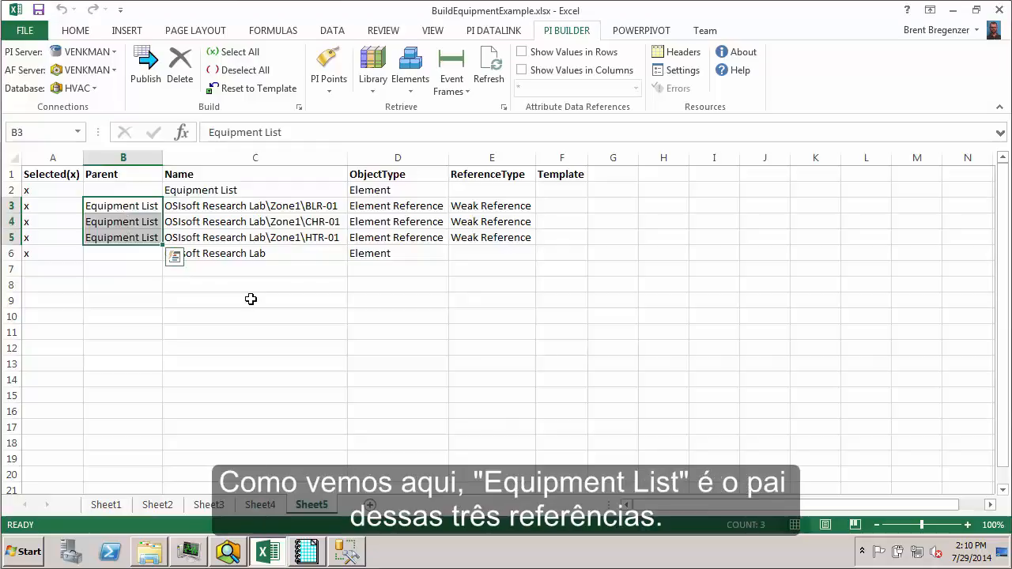
# Step: Switch to PI System Explorer and compare the references under Equipment List with the original elements in OSIsoft Research Lab's Zone1
pyautogui.click(228, 551)
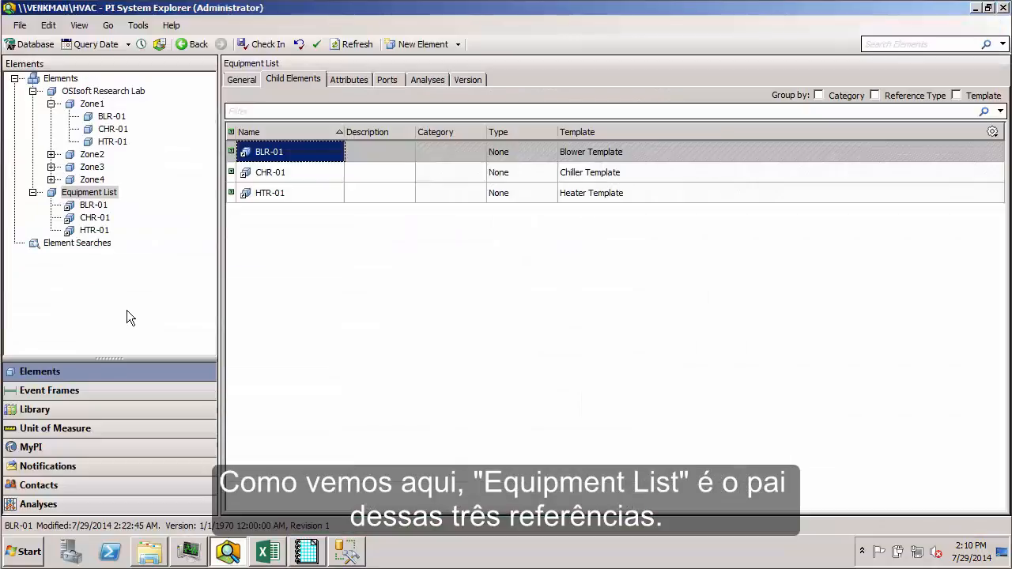
pyautogui.click(98, 206)
pyautogui.click(98, 218)
pyautogui.click(103, 230)
pyautogui.click(93, 205)
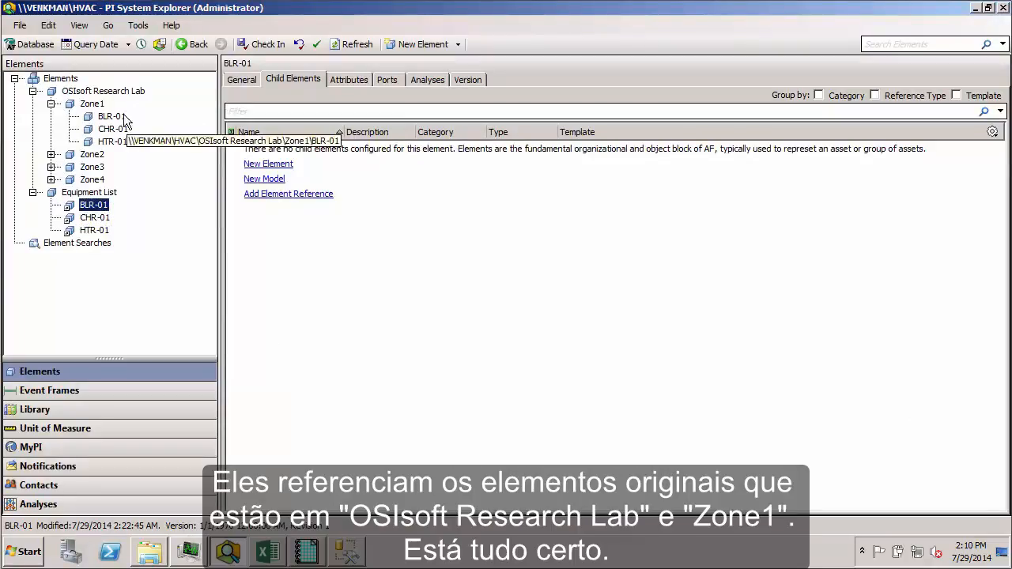
pyautogui.click(115, 117)
pyautogui.click(95, 217)
pyautogui.click(113, 129)
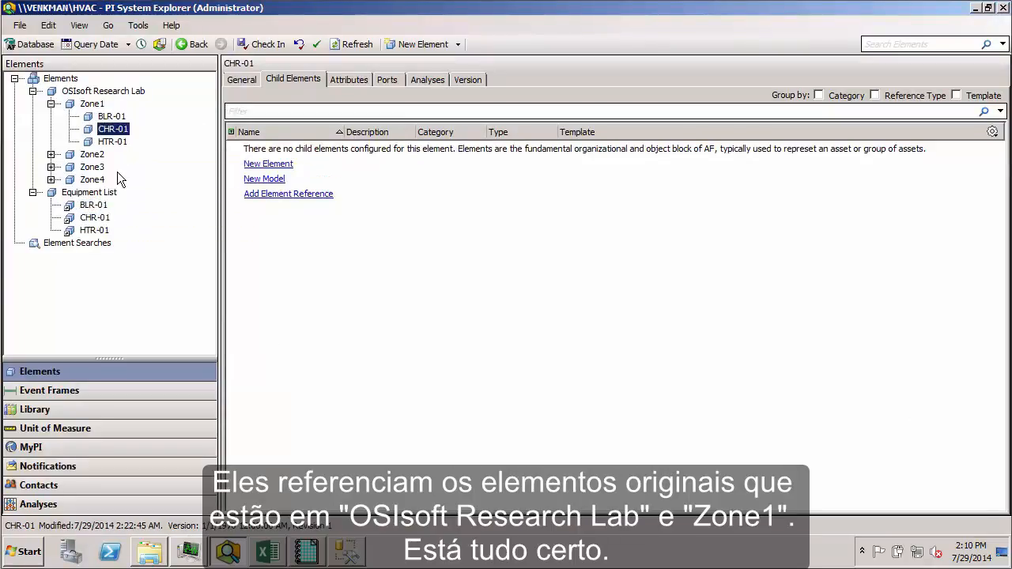
pyautogui.click(102, 91)
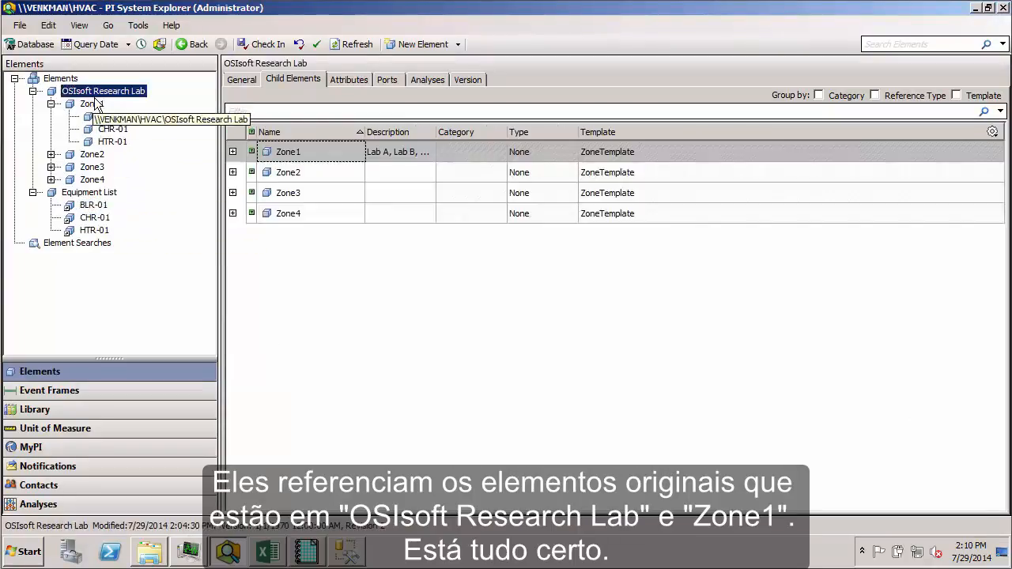
pyautogui.click(95, 105)
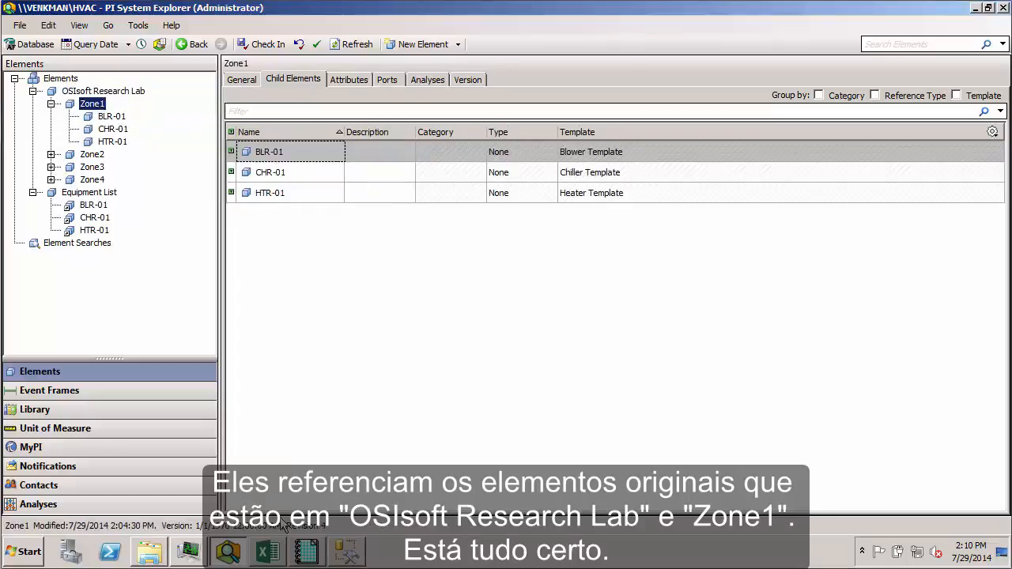
# Step: Return to the Excel workbook and delete the Equipment List and OSIsoft Research Lab element rows
pyautogui.click(269, 551)
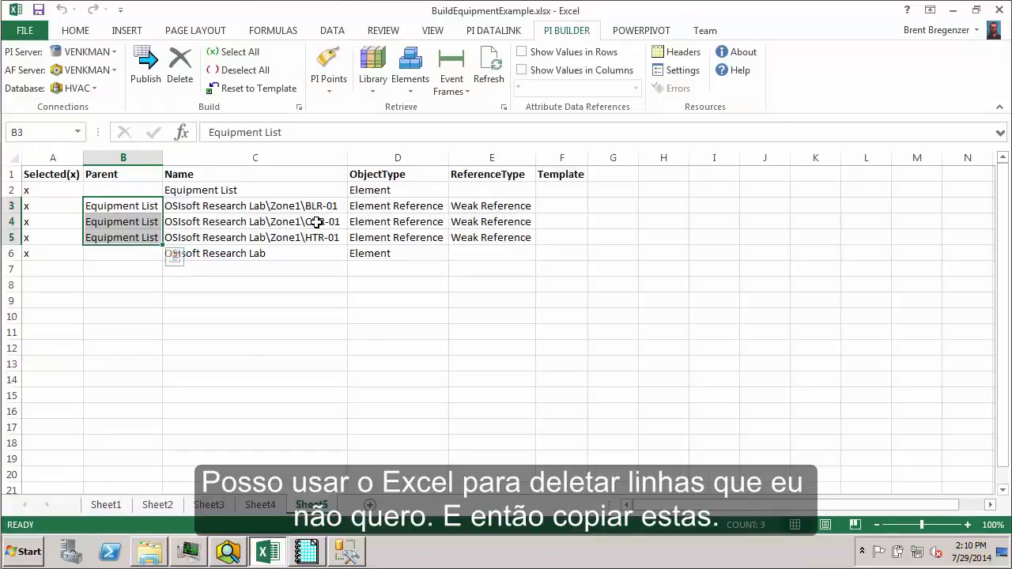
pyautogui.rightClick(12, 189)
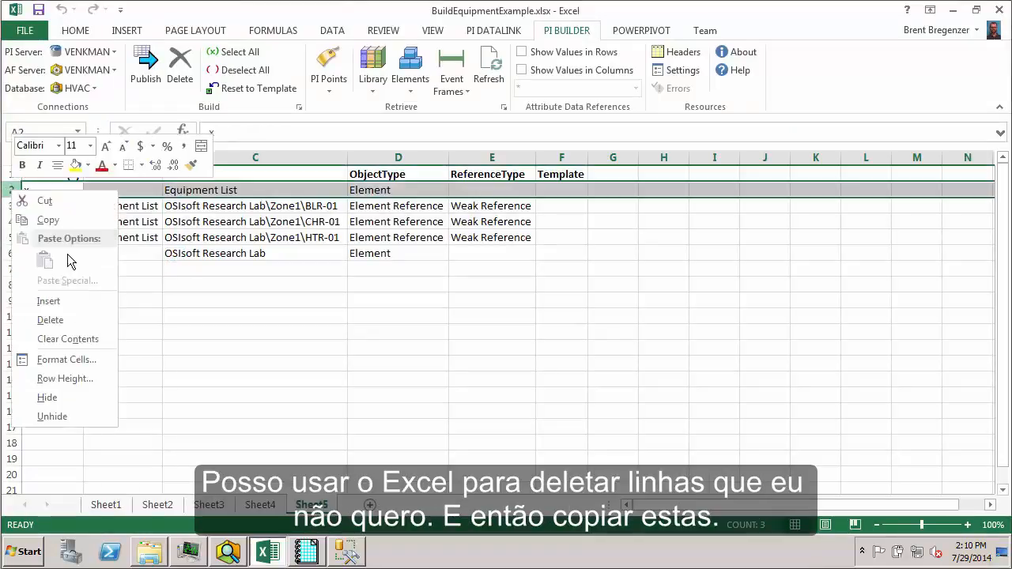
pyautogui.click(63, 320)
pyautogui.rightClick(16, 239)
pyautogui.click(56, 368)
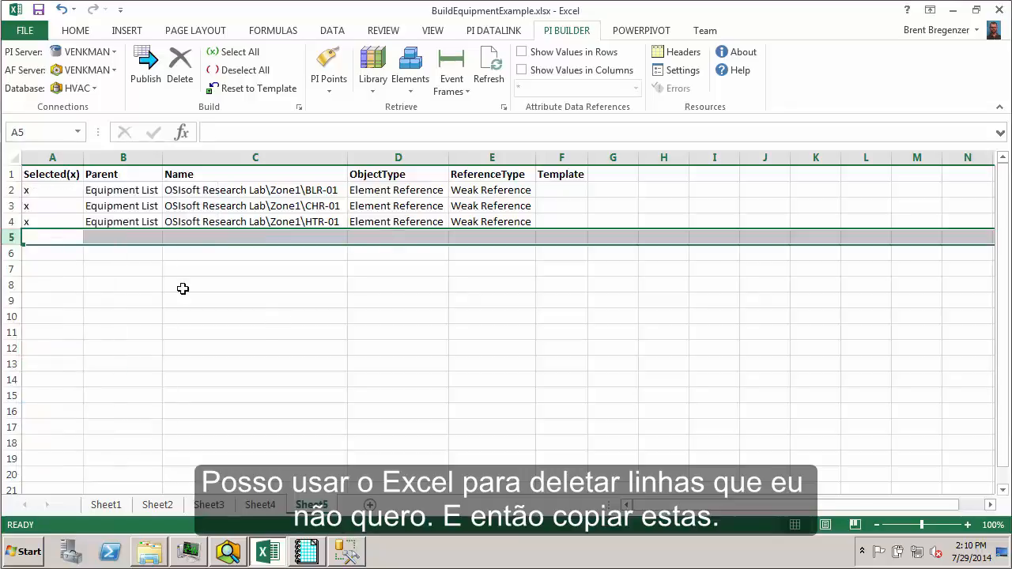
# Step: Duplicate the three Zone1 reference rows twice directly below, filling rows 5 to 10
pyautogui.moveTo(42, 190); pyautogui.dragTo(488, 214)
pyautogui.hotkey('ctrl', 'c')
pyautogui.click(63, 237)
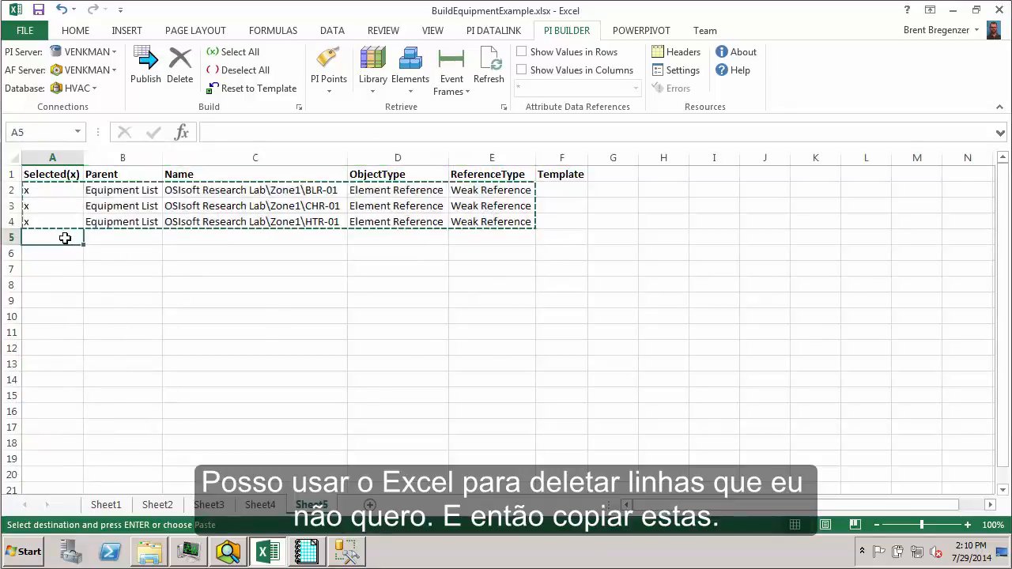
pyautogui.hotkey('ctrl', 'v')
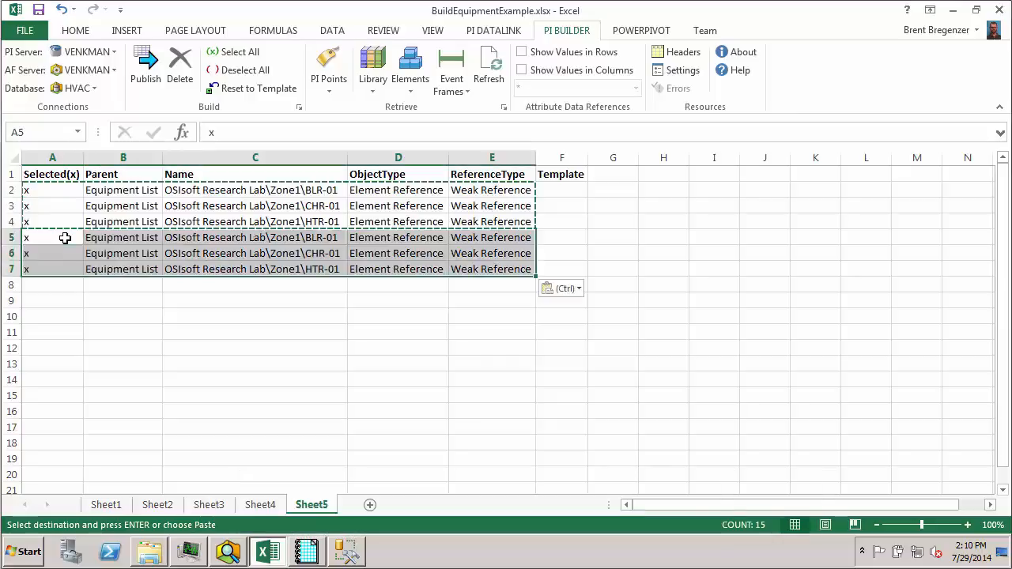
pyautogui.click(53, 288)
pyautogui.hotkey('ctrl', 'v')
pyautogui.click(50, 332)
pyautogui.hotkey('ctrl', 'v')
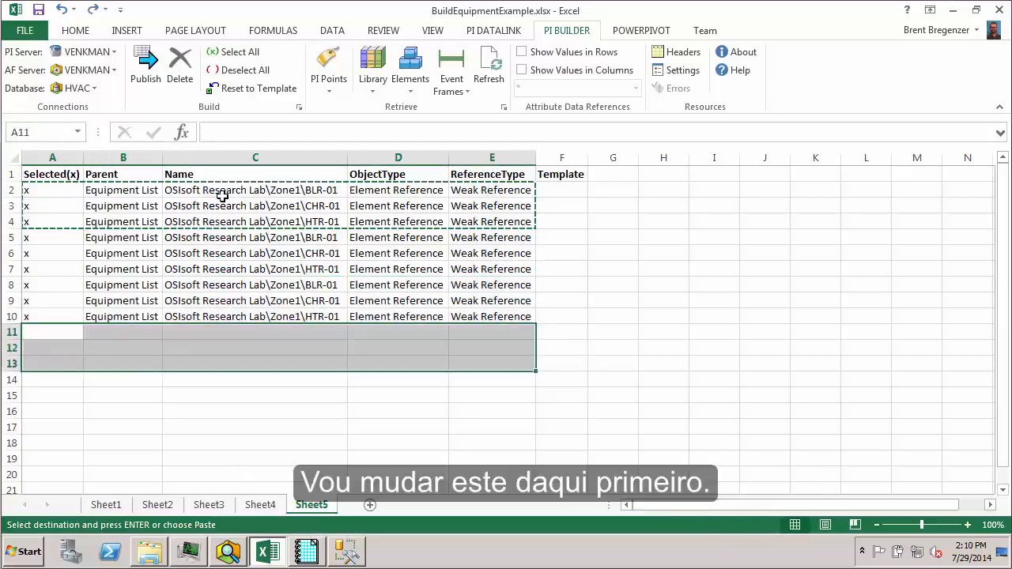
# Step: Replace every 1 with 2 in the names of the first block, C2:C4, using Find and Replace
pyautogui.moveTo(197, 194); pyautogui.dragTo(202, 222)
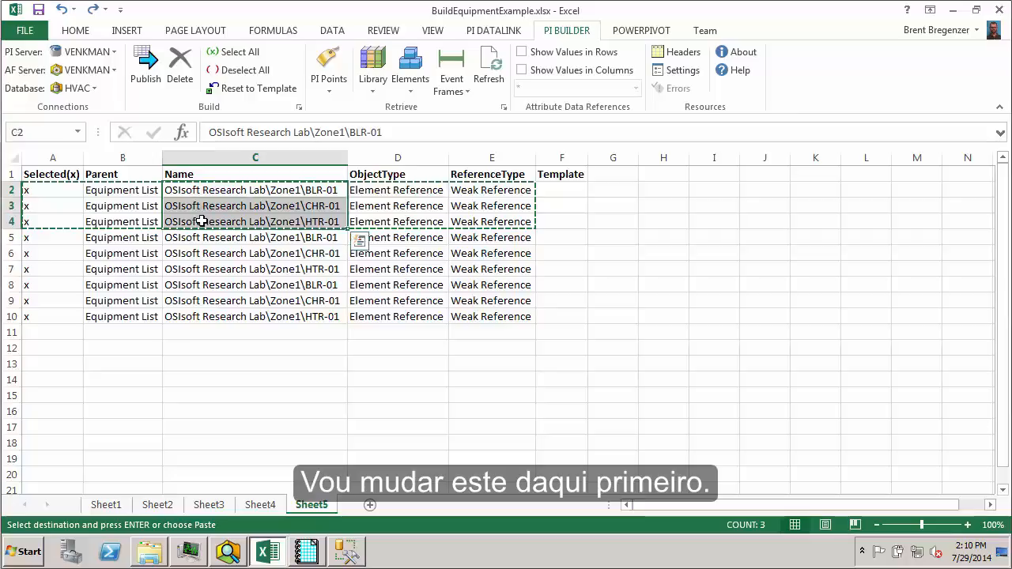
pyautogui.hotkey('ctrl', 'h')
pyautogui.write('1')
pyautogui.press('Tab')
pyautogui.write('2')
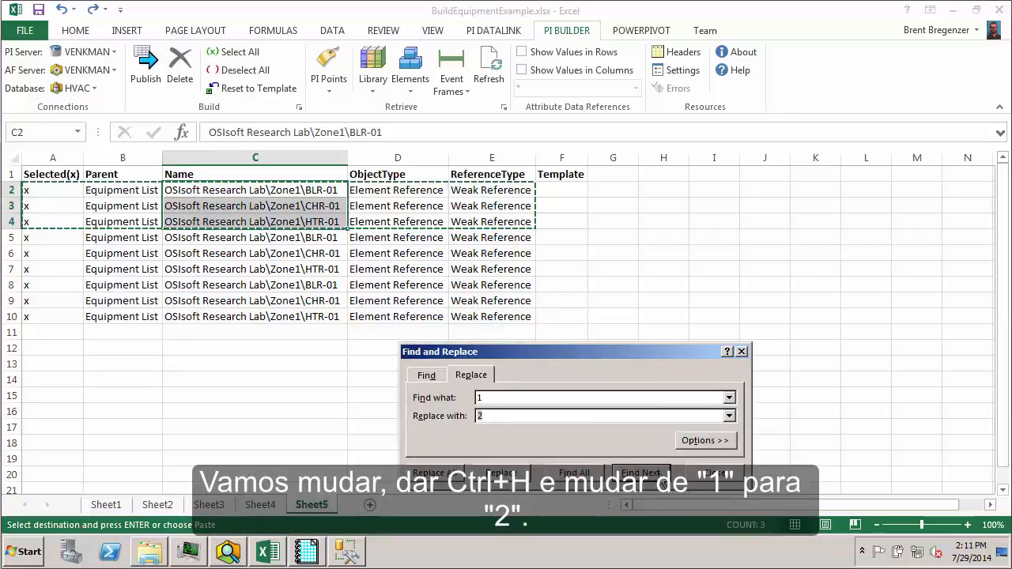
pyautogui.click(452, 476)
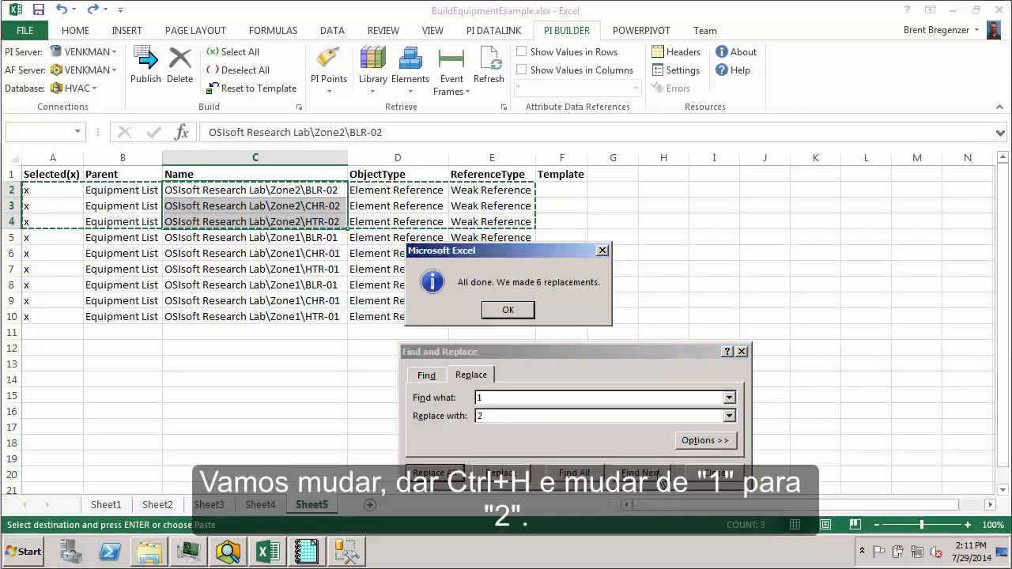
pyautogui.click(508, 310)
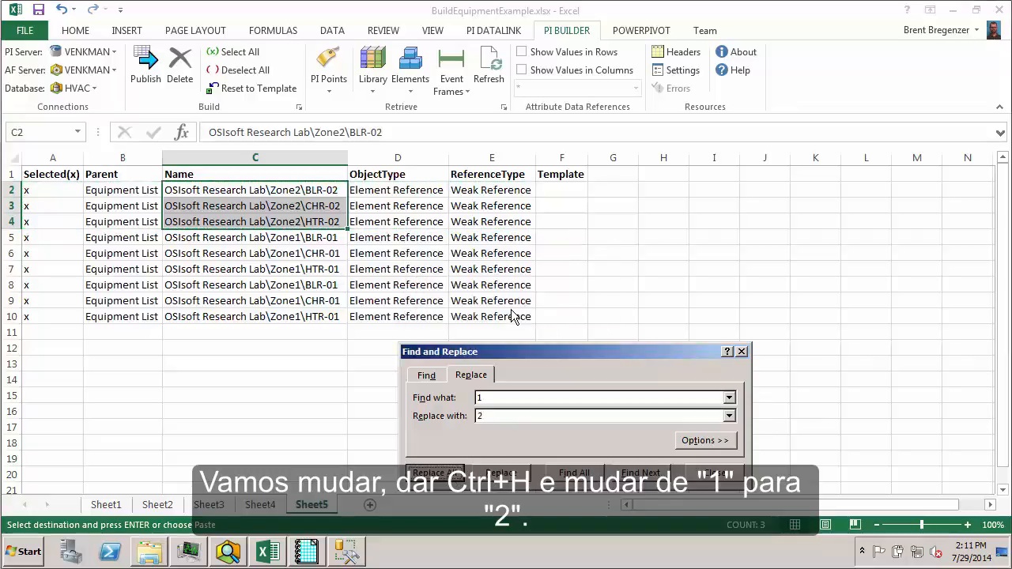
# Step: Replace every 1 with 3 in the names of the second block, C5:C7
pyautogui.moveTo(315, 237); pyautogui.dragTo(315, 270)
pyautogui.click(467, 415)
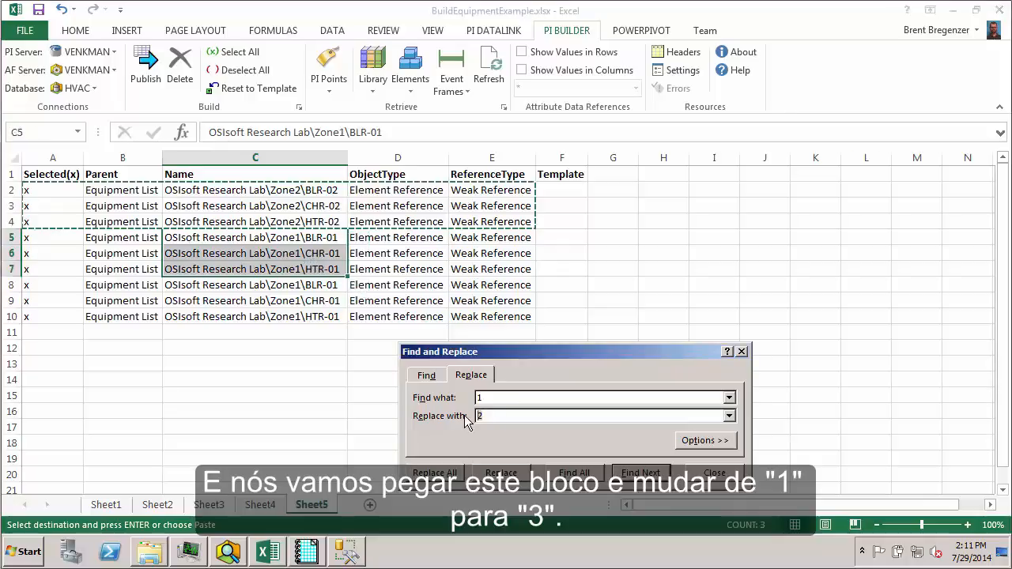
pyautogui.write('3')
pyautogui.click(435, 473)
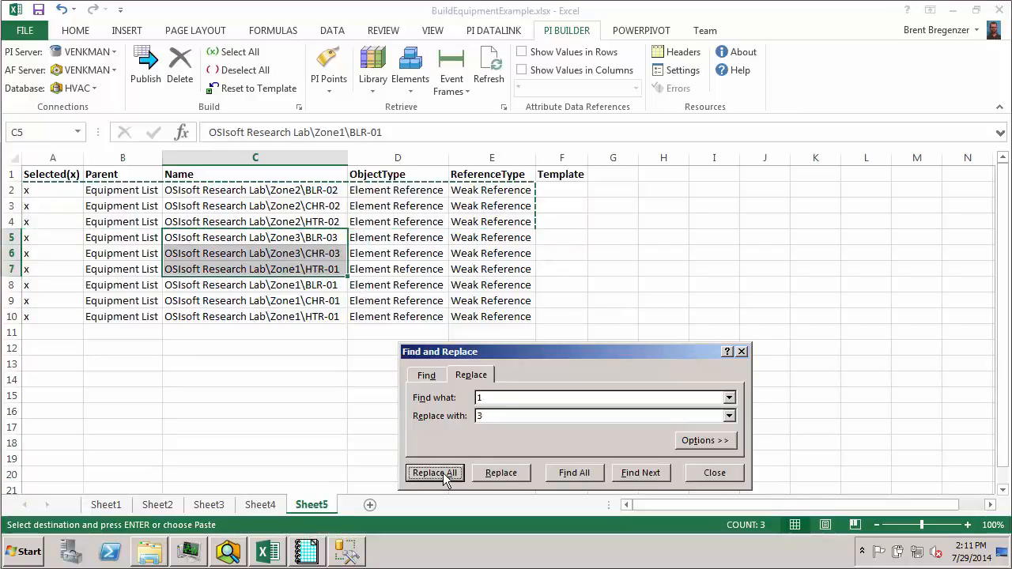
pyautogui.click(489, 314)
# Step: Replace every 1 with 4 in the names of the last block, C8:C10, and close Find and Replace
pyautogui.moveTo(294, 286); pyautogui.dragTo(292, 312)
pyautogui.click(488, 416)
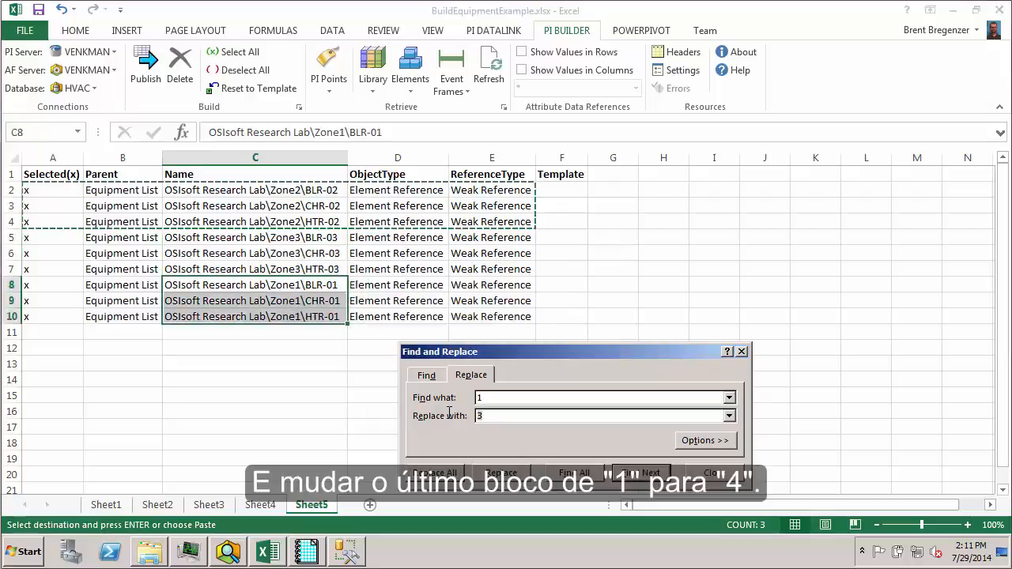
pyautogui.press('BackSpace')
pyautogui.write('4')
pyautogui.click(435, 473)
pyautogui.click(507, 309)
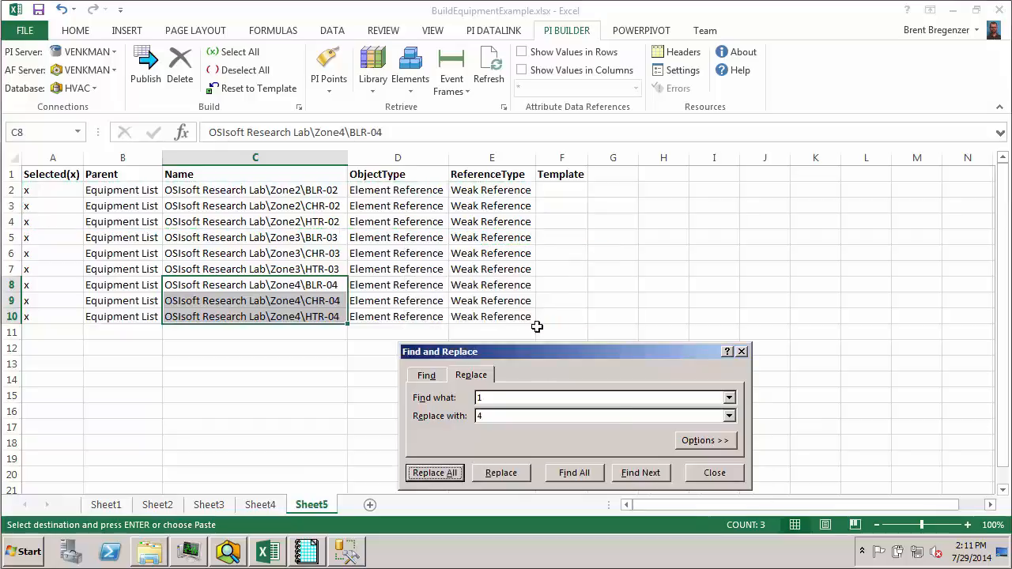
pyautogui.click(689, 472)
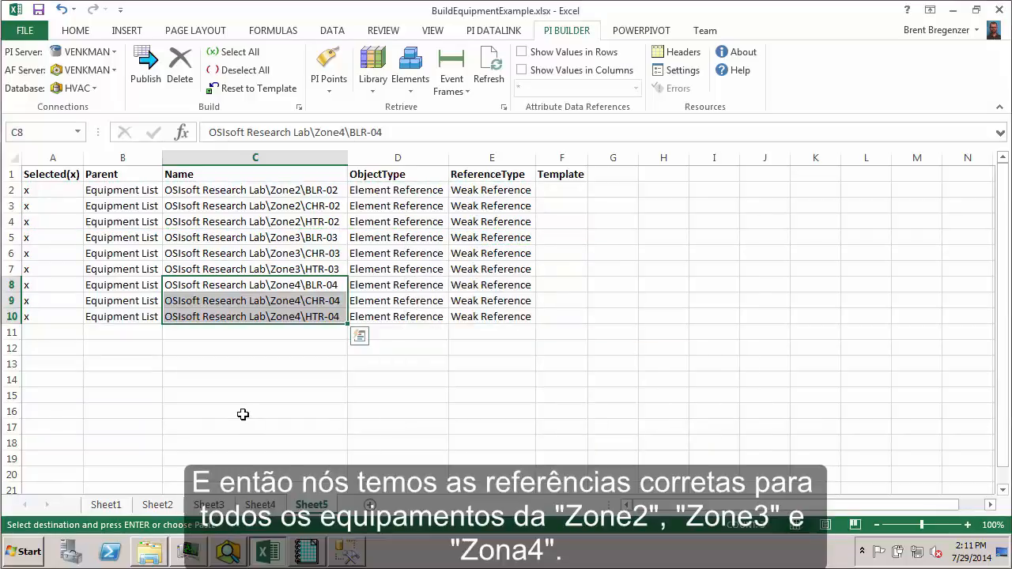
# Step: Review the Name, ObjectType and Parent columns of the Zone2, Zone3 and Zone4 reference rows
pyautogui.moveTo(298, 191); pyautogui.dragTo(292, 312)
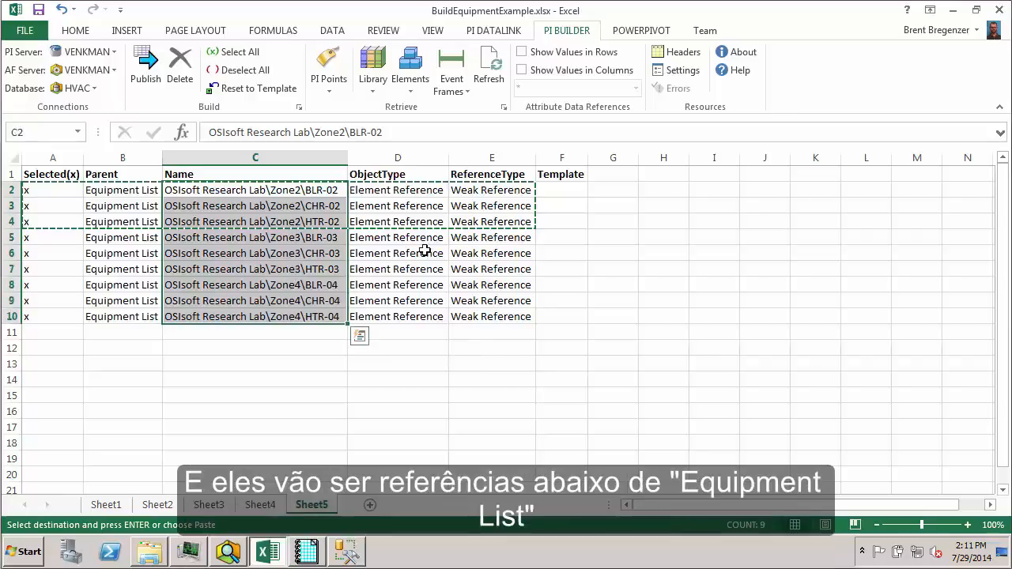
pyautogui.click(395, 192)
pyautogui.moveTo(396, 225); pyautogui.dragTo(392, 318)
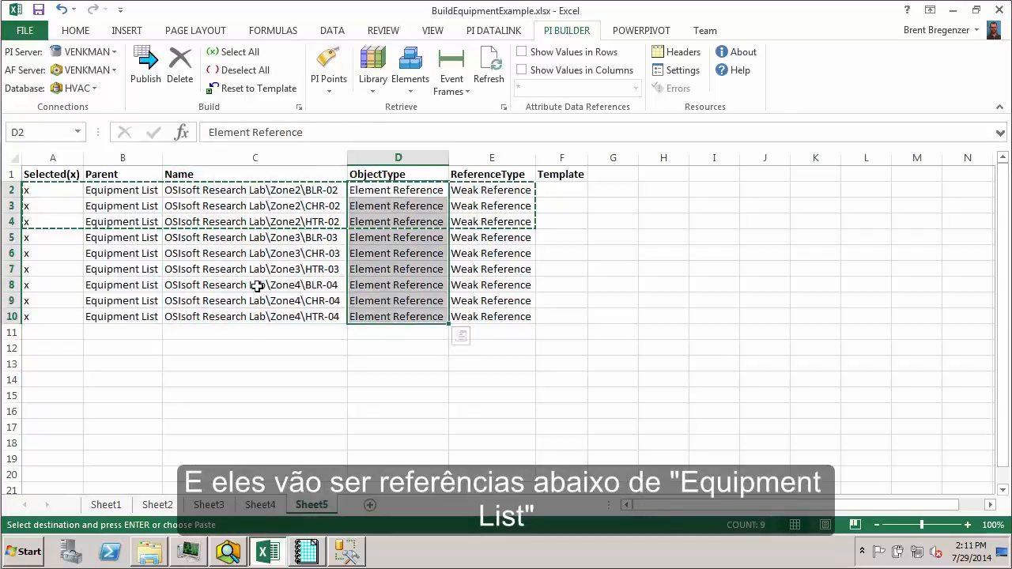
pyautogui.click(107, 193)
pyautogui.moveTo(107, 232); pyautogui.dragTo(99, 311)
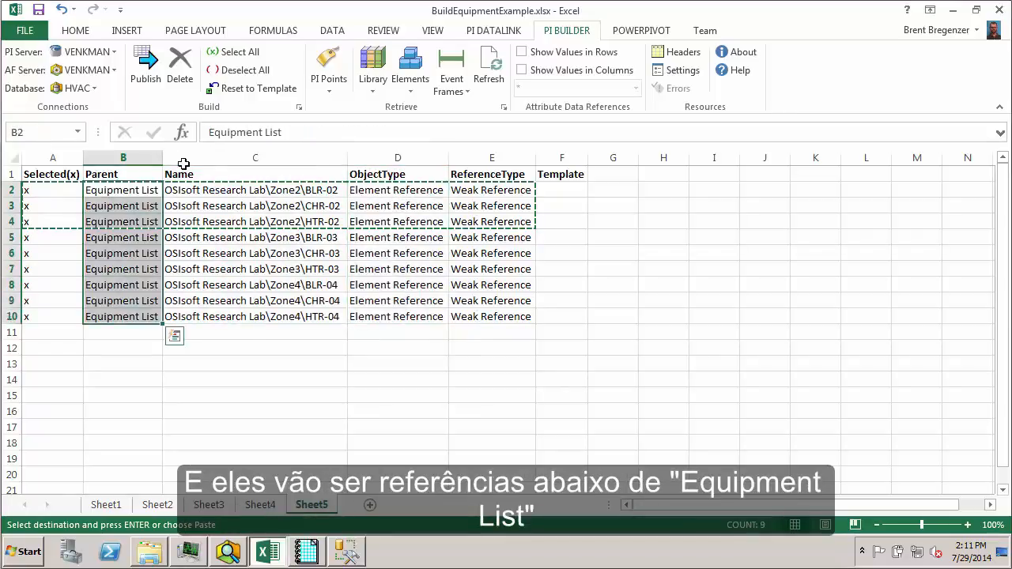
# Step: Publish the Zone2 to Zone4 element references to the HVAC database in Create Only mode
pyautogui.click(147, 77)
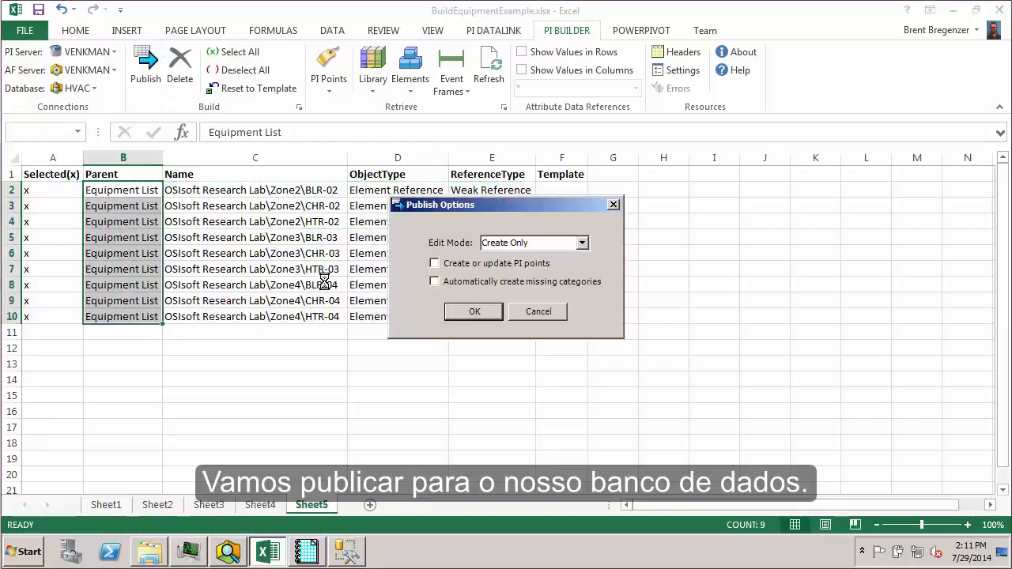
pyautogui.click(473, 311)
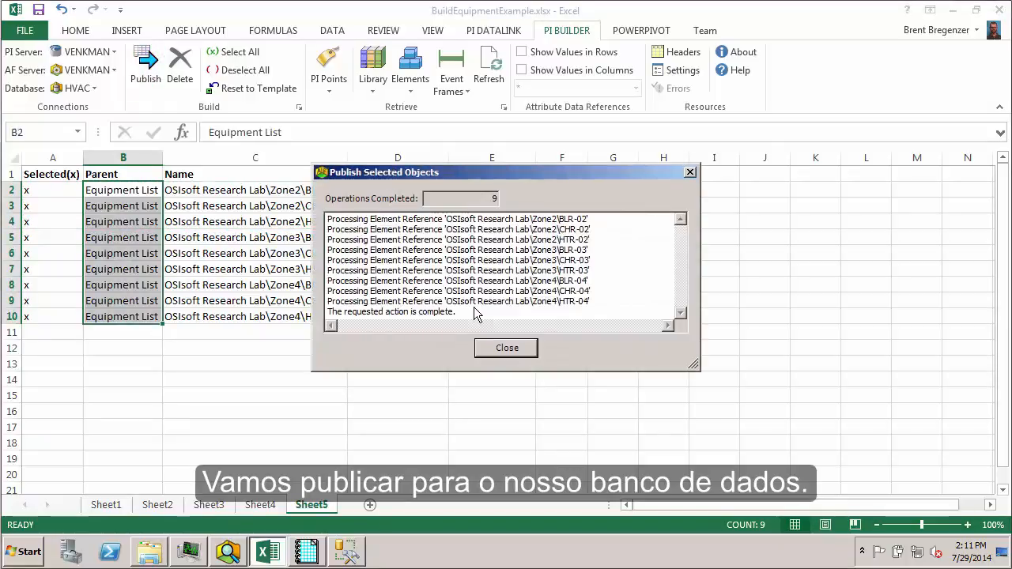
pyautogui.click(526, 347)
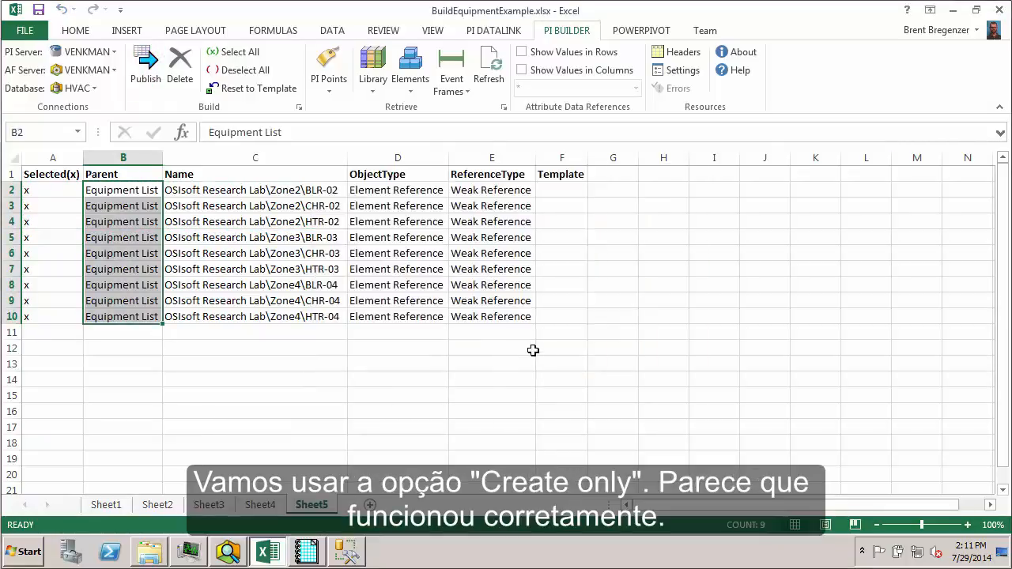
# Step: Switch to PI System Explorer and refresh the element hierarchy to view the references under Equipment List
pyautogui.click(238, 553)
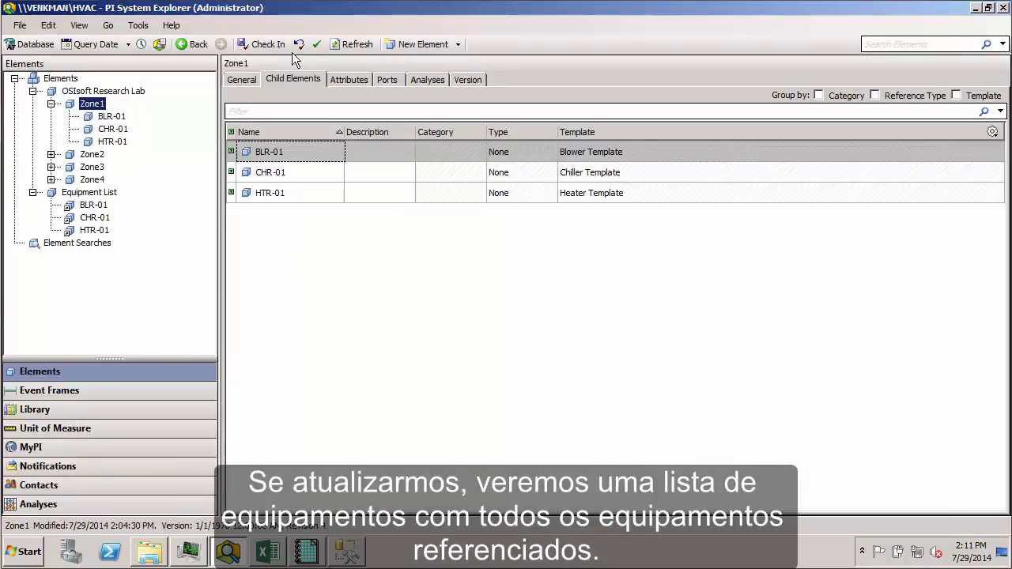
pyautogui.click(348, 45)
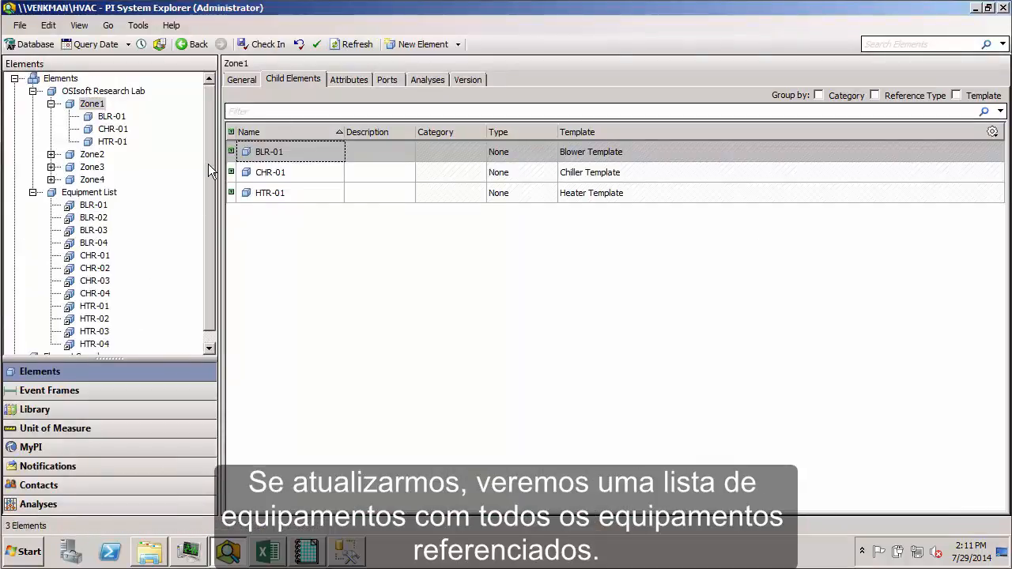
pyautogui.scroll(-1, 208, 205)
# Step: Look through the referenced blowers and chillers under Equipment List, from BLR-01 to CHR-04, including their attributes
pyautogui.click(94, 192)
pyautogui.click(95, 207)
pyautogui.click(96, 217)
pyautogui.click(97, 230)
pyautogui.click(96, 242)
pyautogui.click(97, 255)
pyautogui.click(97, 268)
pyautogui.click(94, 280)
pyautogui.click(346, 81)
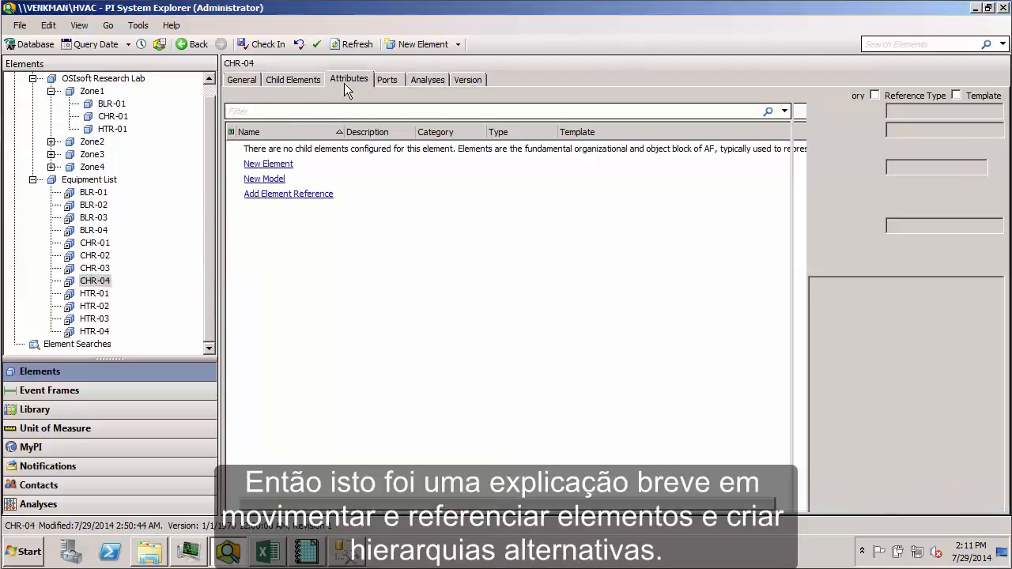
pyautogui.click(97, 269)
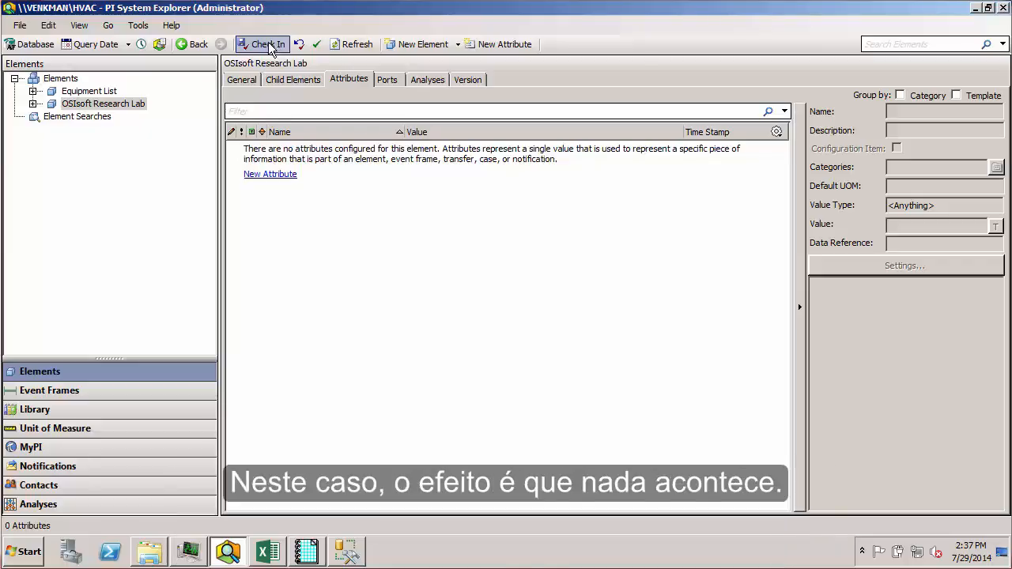
# Step: Examine the attributes of Zone1, Zone2 and the blower BLR-01 under OSIsoft Research Lab, and collapse the branch
pyautogui.click(32, 104)
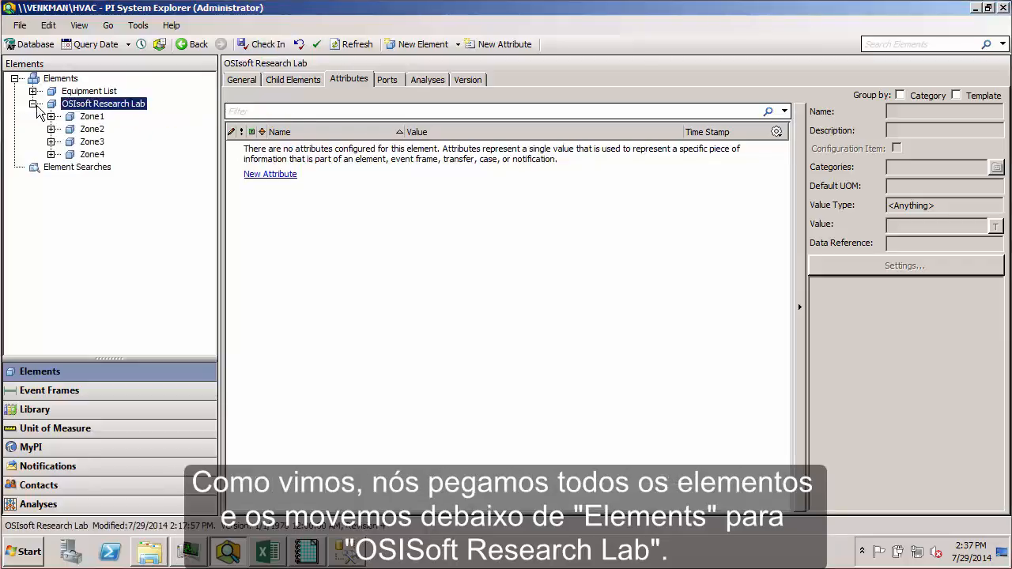
pyautogui.click(97, 117)
pyautogui.click(93, 129)
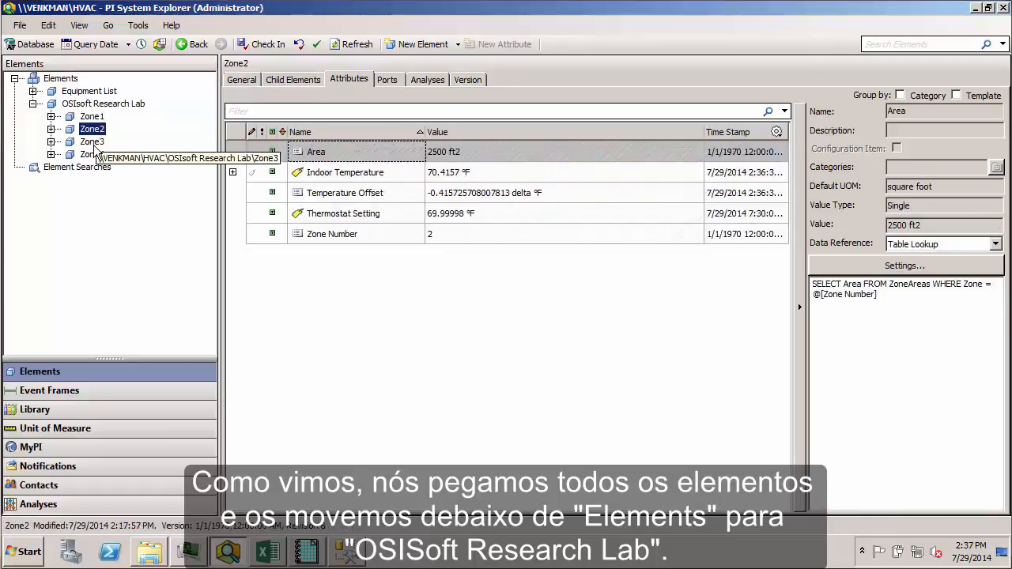
pyautogui.click(63, 79)
pyautogui.click(101, 107)
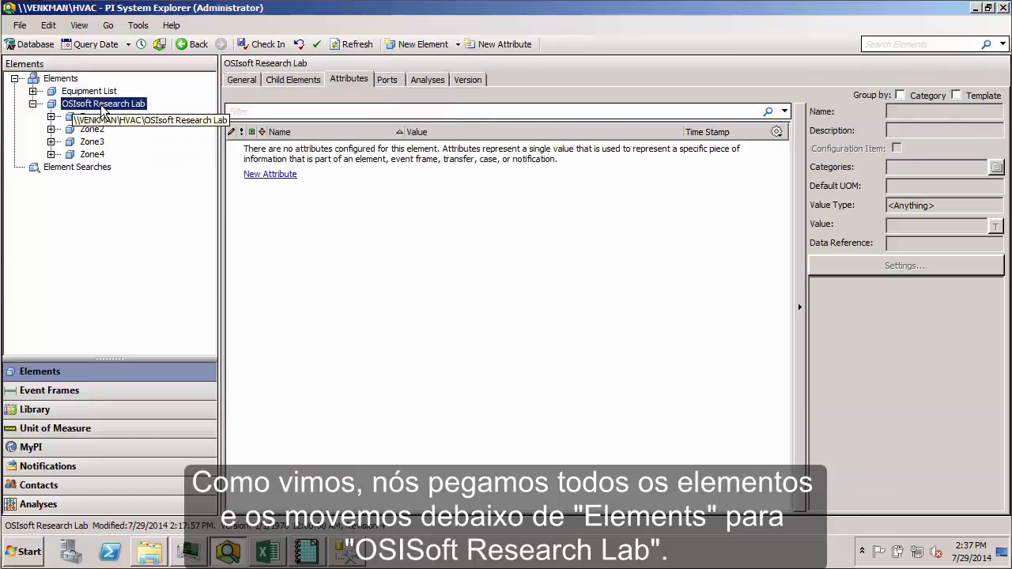
pyautogui.click(50, 116)
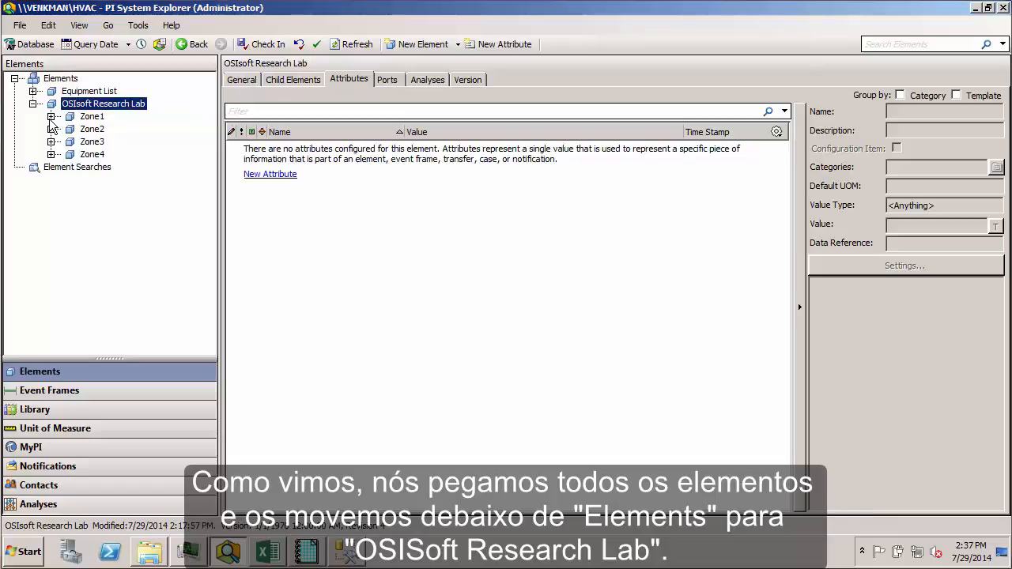
pyautogui.click(109, 129)
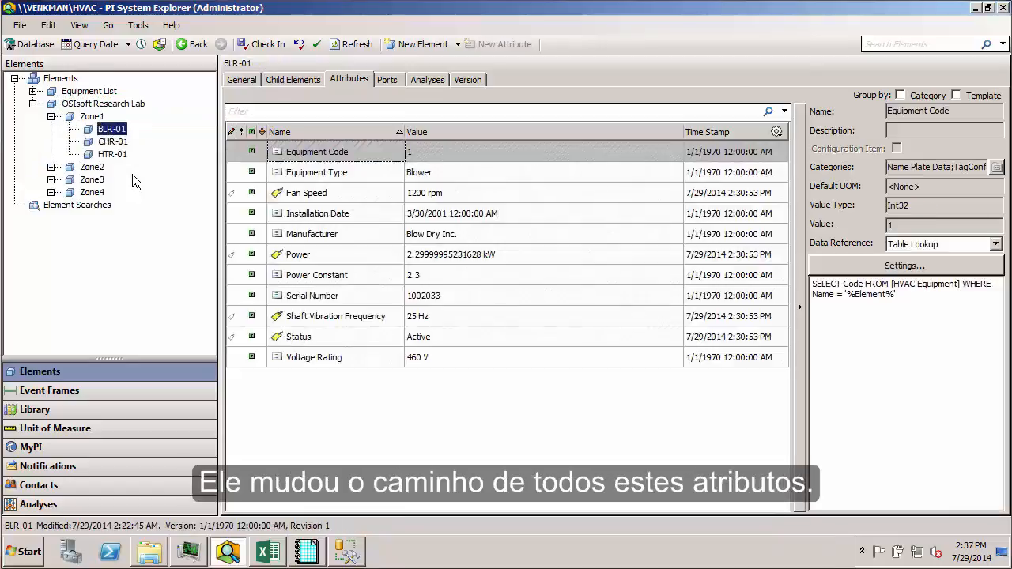
pyautogui.click(50, 116)
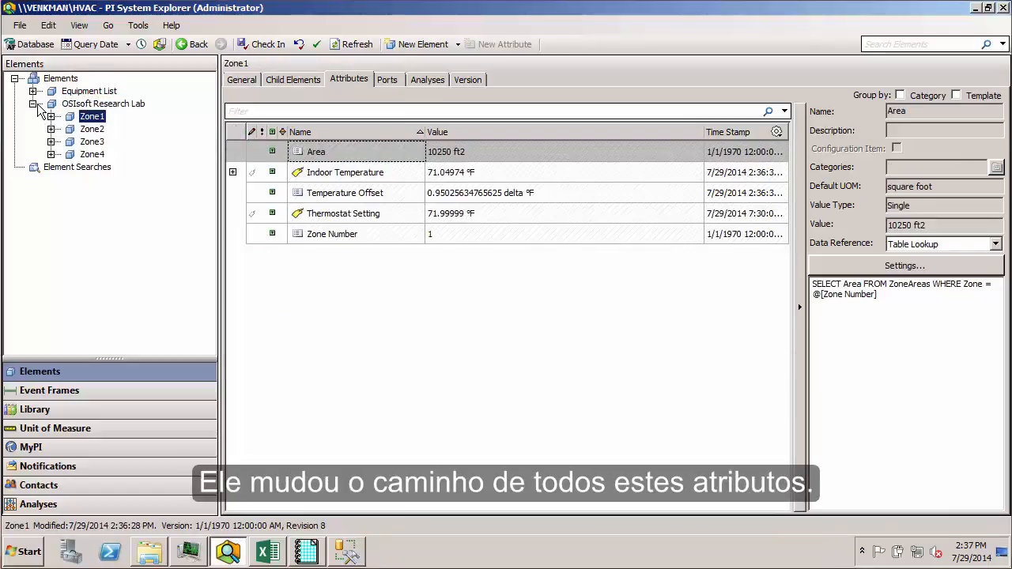
pyautogui.click(32, 103)
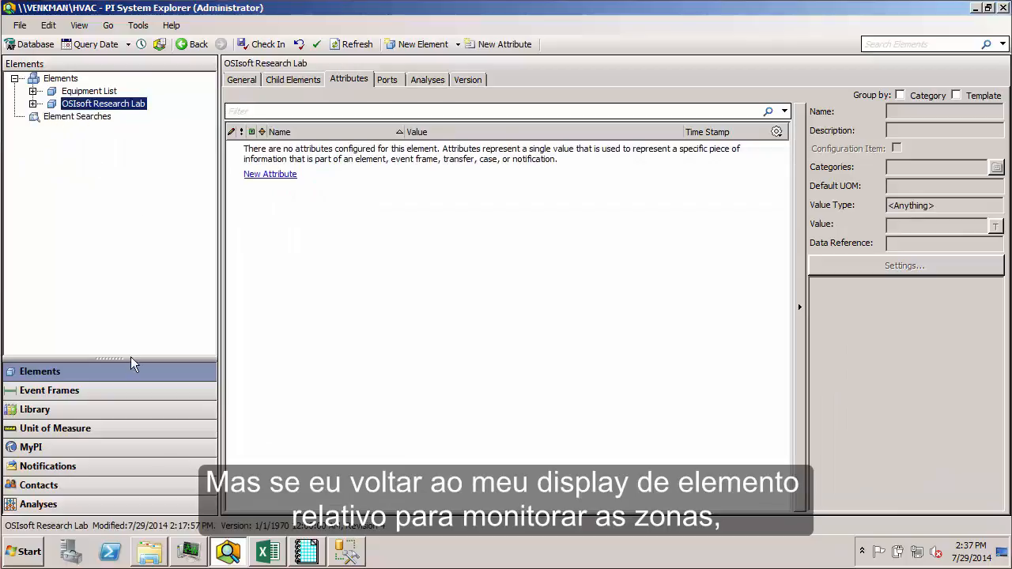
# Step: Switch to the ZonesTempDifERD display in PI ProcessBook and check the data of Zone1 to Zone4
pyautogui.click(305, 551)
pyautogui.click(80, 343)
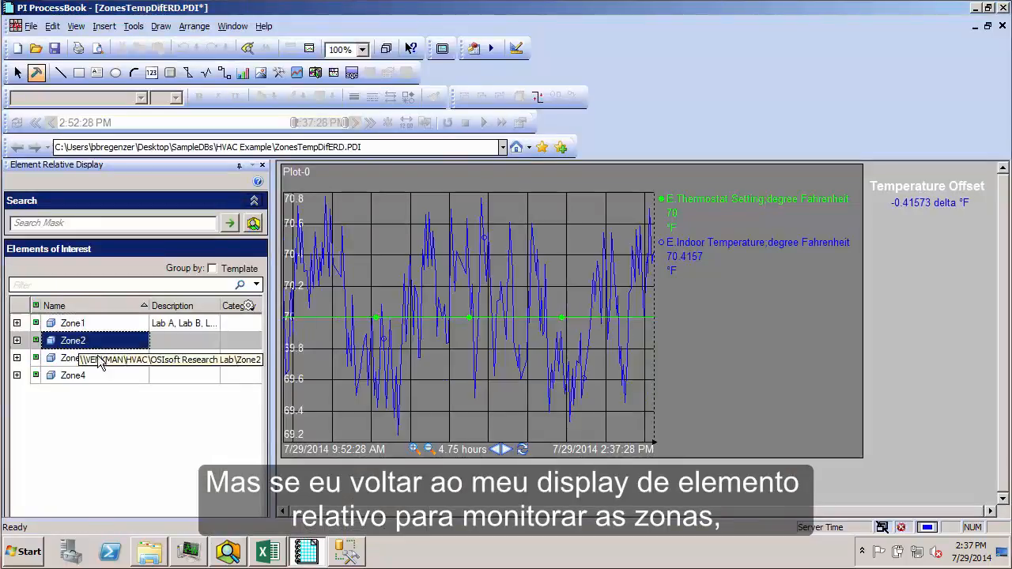
pyautogui.click(95, 359)
pyautogui.click(101, 375)
pyautogui.click(102, 359)
pyautogui.click(100, 340)
pyautogui.click(101, 325)
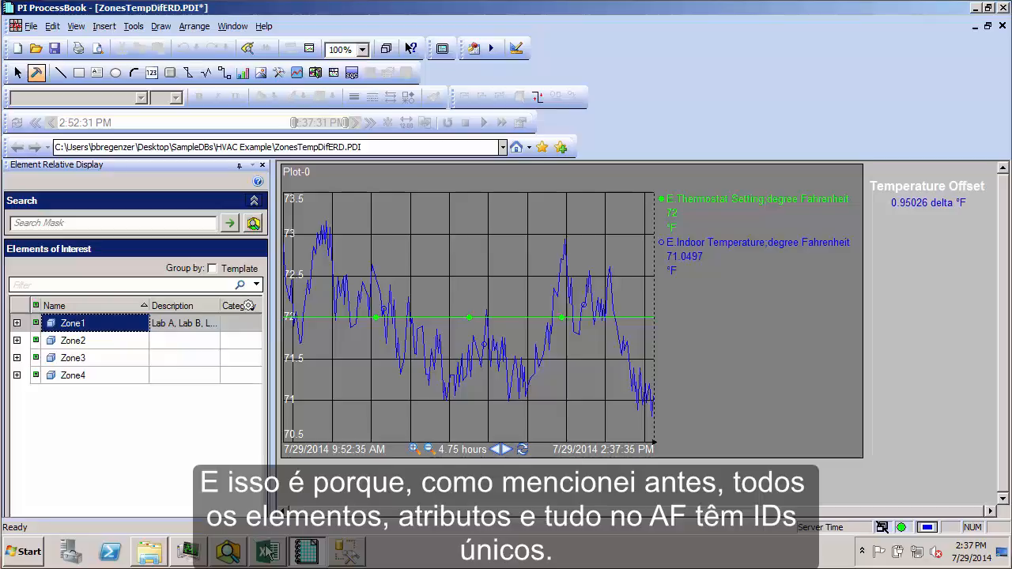
# Step: Switch to Excel and examine the UniqueID values of the listed elements in G2:G15
pyautogui.moveTo(267, 551)
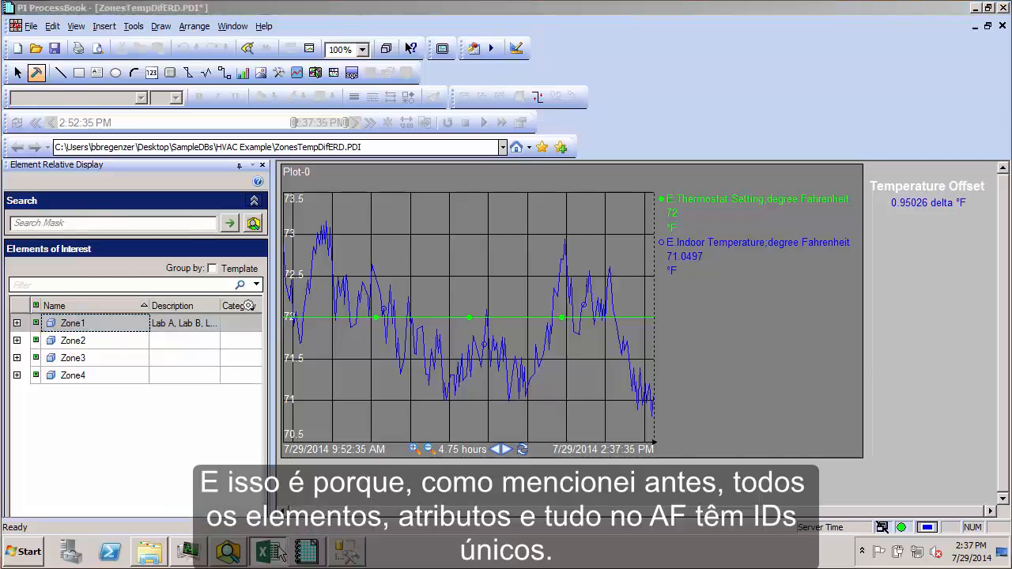
pyautogui.click(276, 552)
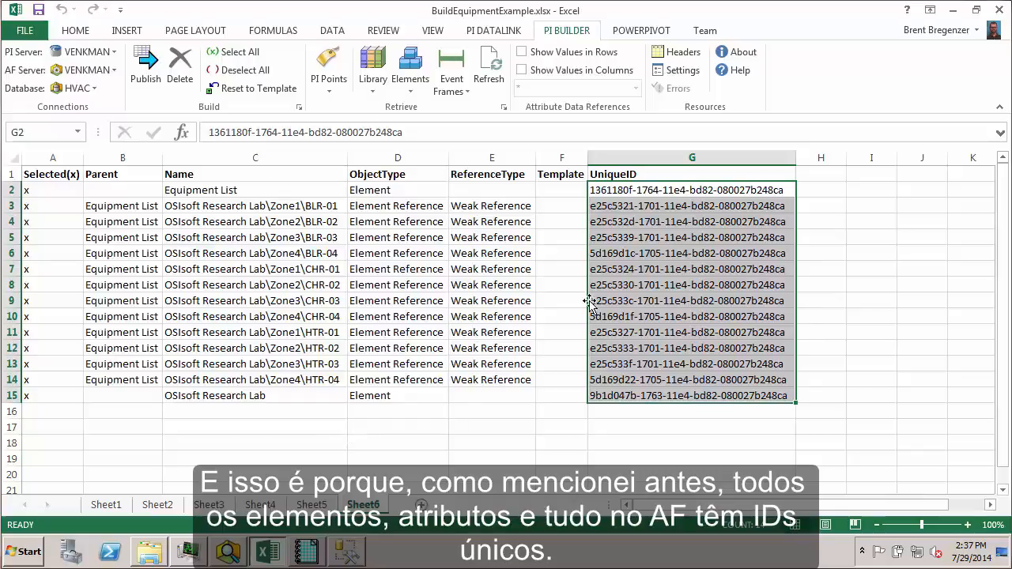
pyautogui.moveTo(632, 191); pyautogui.dragTo(629, 395)
# Step: Retrieve all elements of the HVAC database with the UniqueID column included, and select the IDs in G2:G15
pyautogui.click(410, 79)
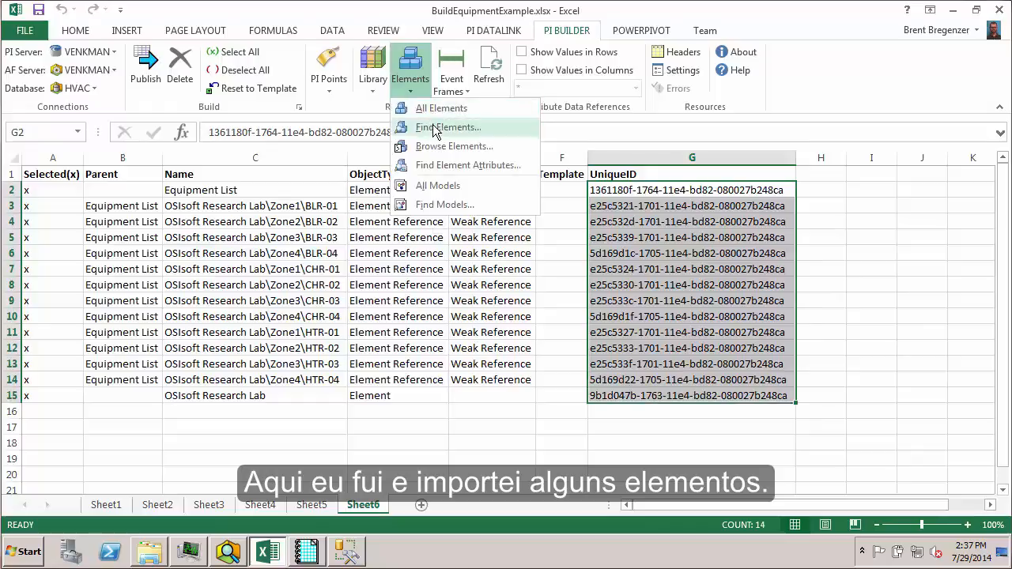
pyautogui.click(418, 108)
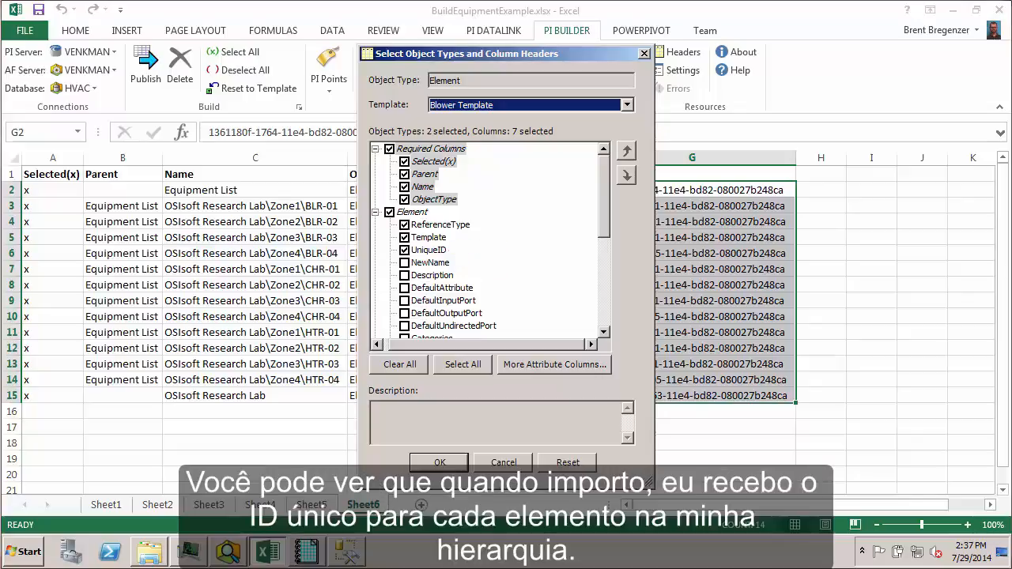
pyautogui.click(440, 463)
pyautogui.click(557, 322)
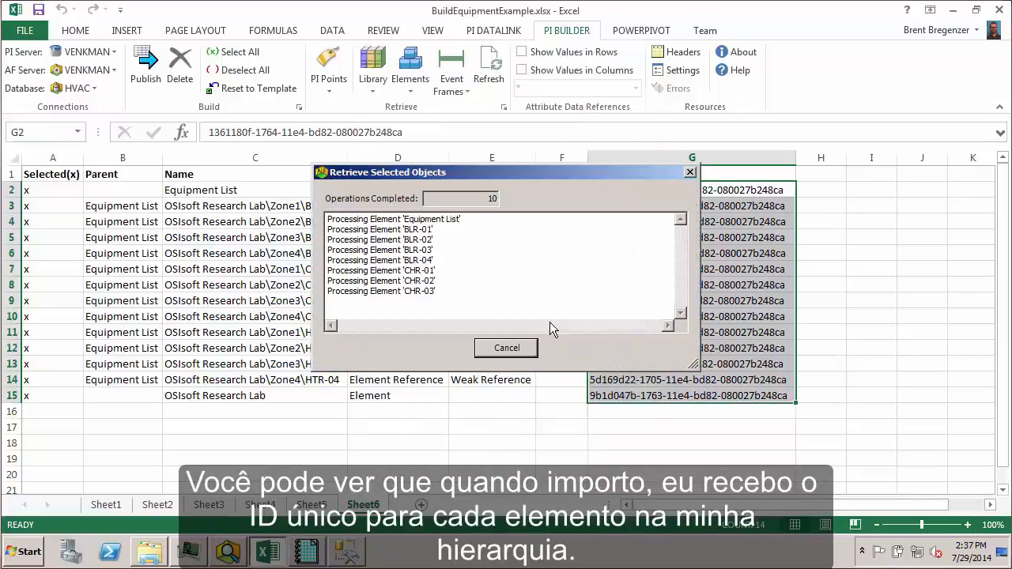
pyautogui.click(502, 353)
pyautogui.moveTo(610, 191); pyautogui.dragTo(608, 393)
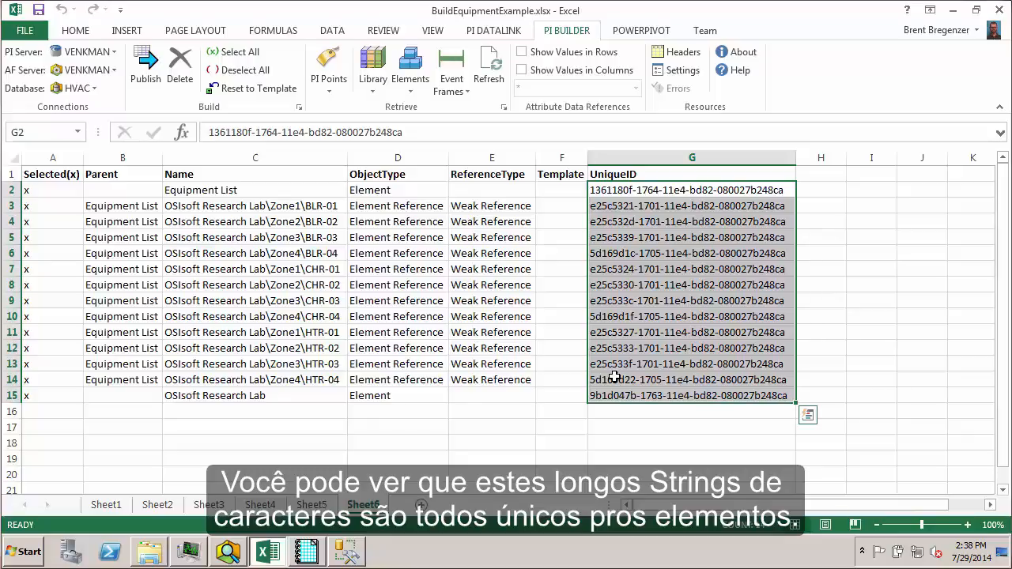
# Step: Switch to PI System Explorer, rename the Zone1 element under OSIsoft Research Lab as Zoane1 and check in the change
pyautogui.click(953, 11)
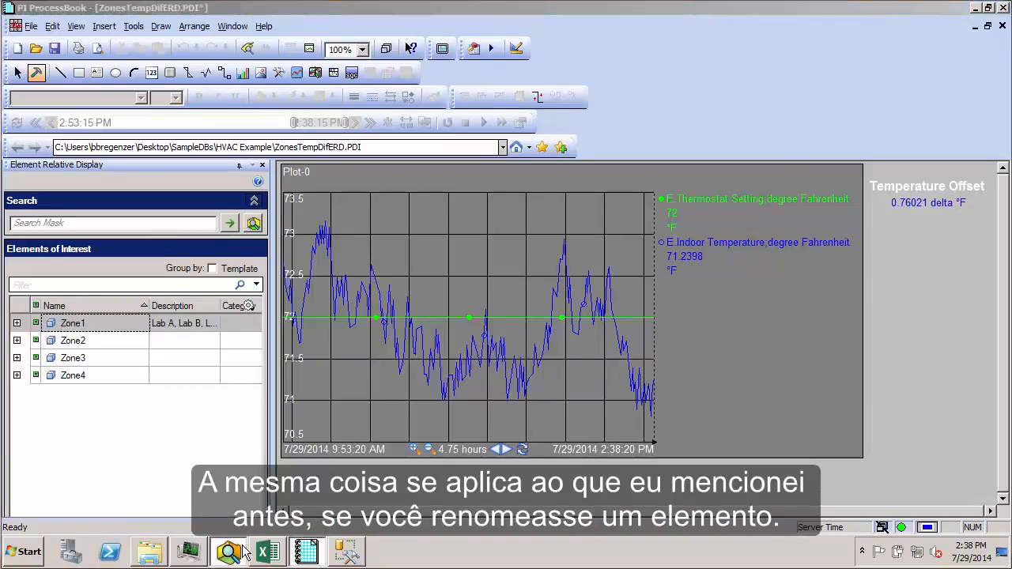
pyautogui.click(242, 550)
pyautogui.click(32, 103)
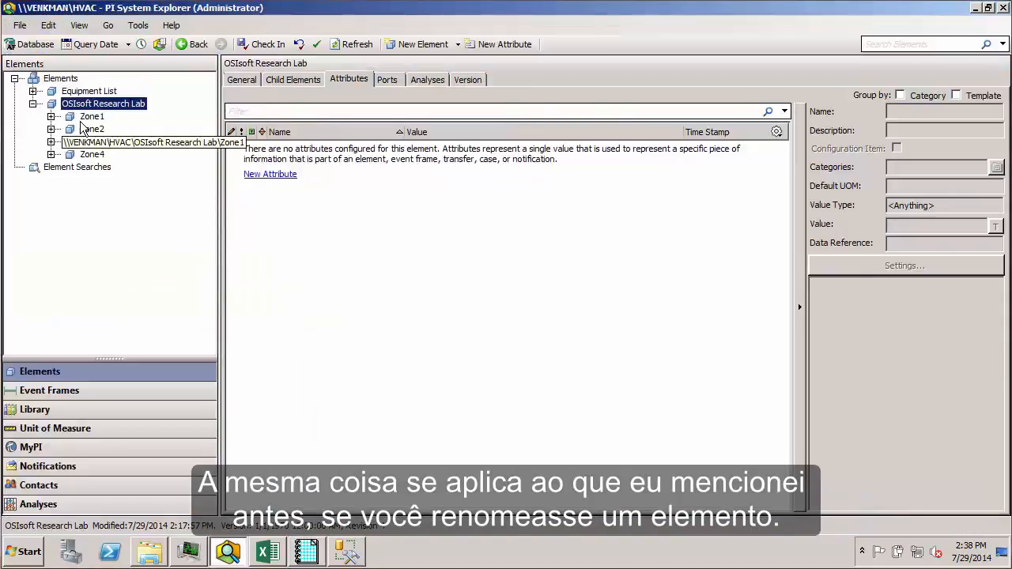
pyautogui.click(84, 118)
pyautogui.click(241, 79)
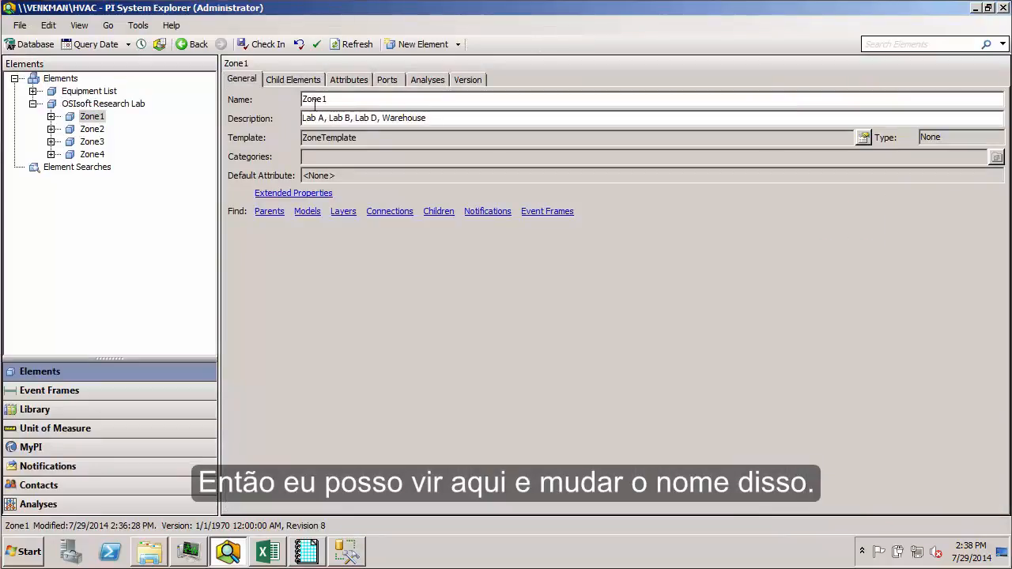
pyautogui.click(315, 99)
pyautogui.write('a')
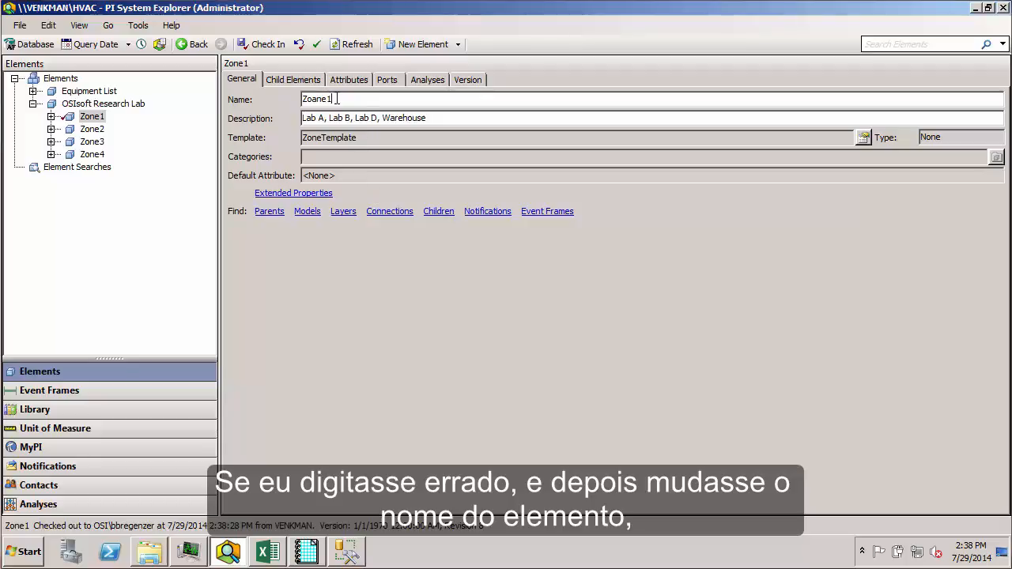
pyautogui.click(264, 44)
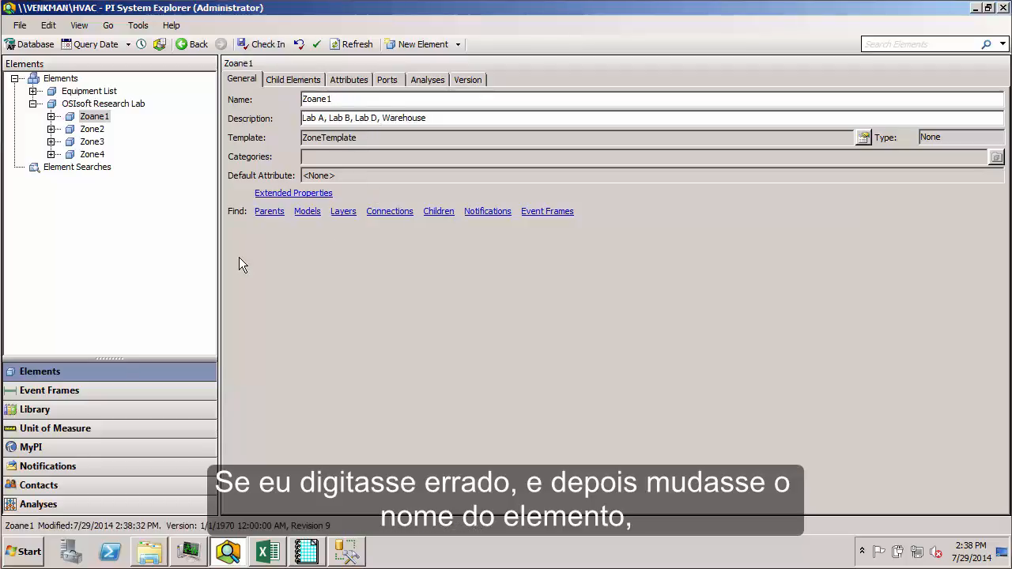
# Step: Switch to PI ProcessBook and compare the display data of Zoane1 with that of the other zones
pyautogui.click(306, 552)
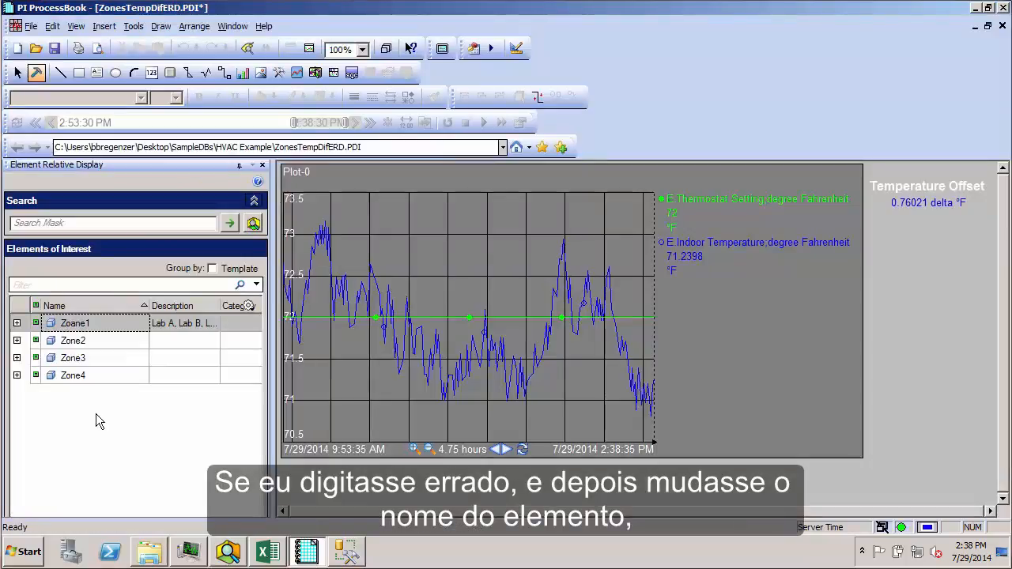
pyautogui.click(71, 340)
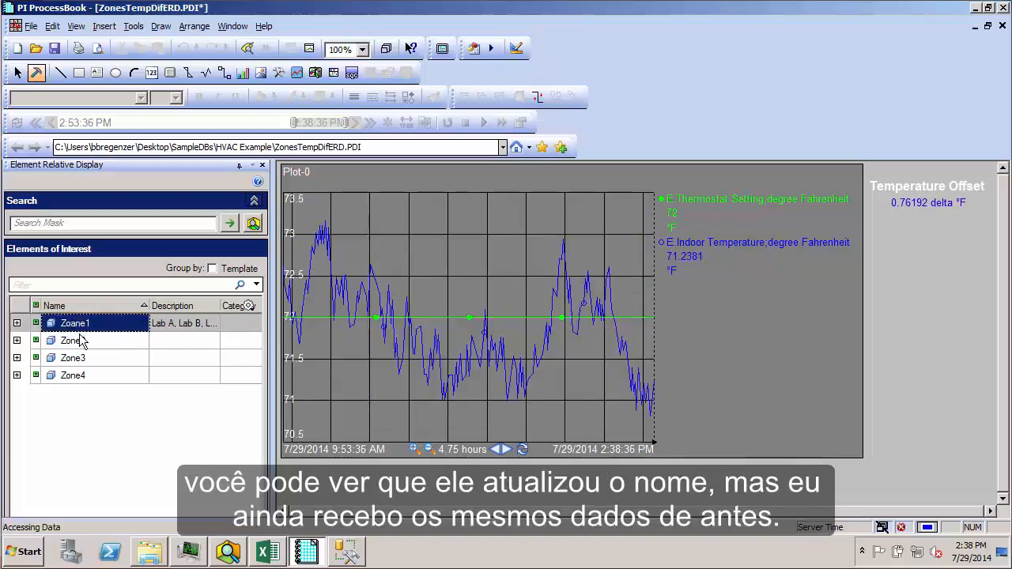
pyautogui.click(85, 358)
pyautogui.click(89, 376)
pyautogui.click(96, 341)
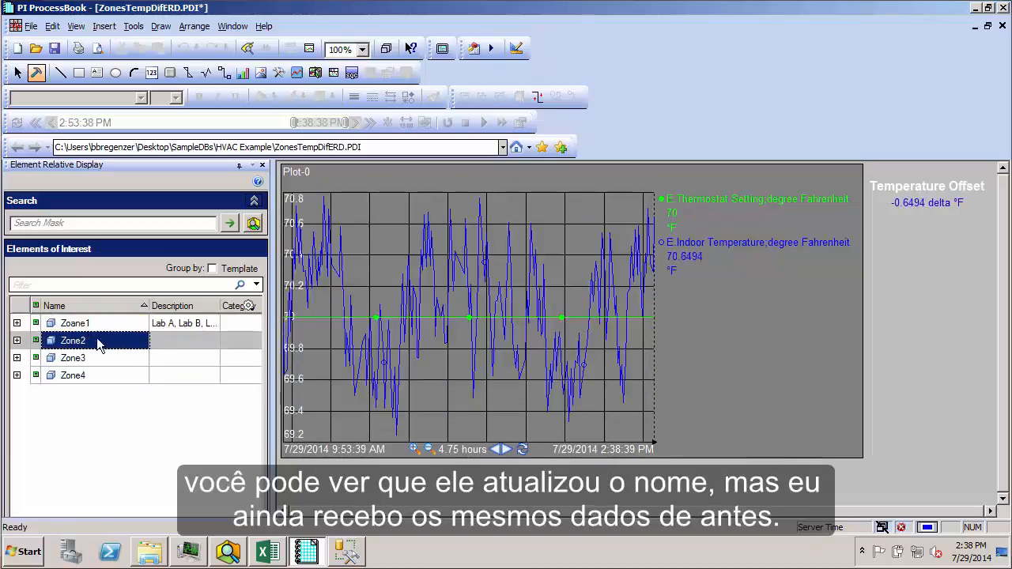
pyautogui.click(99, 326)
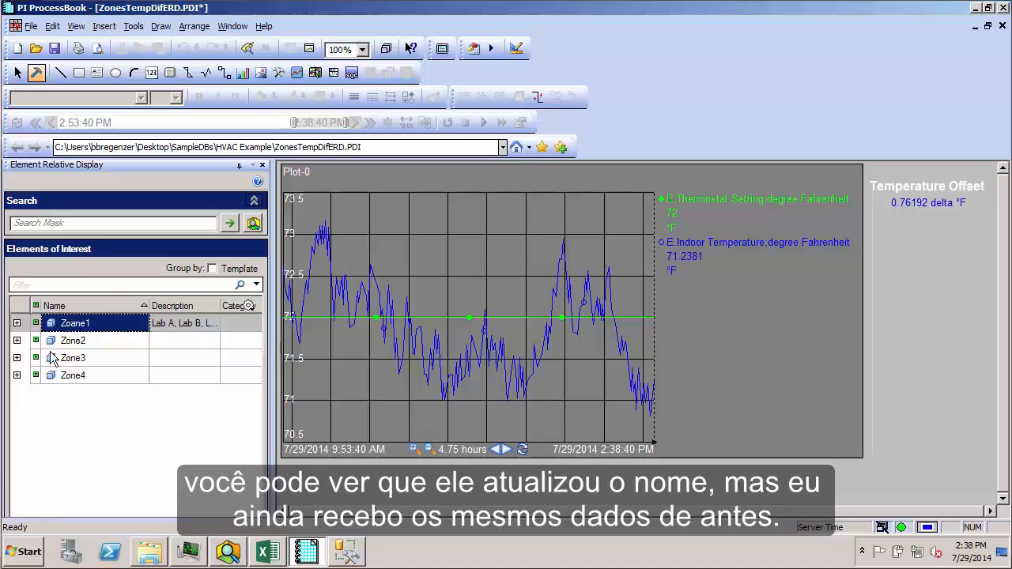